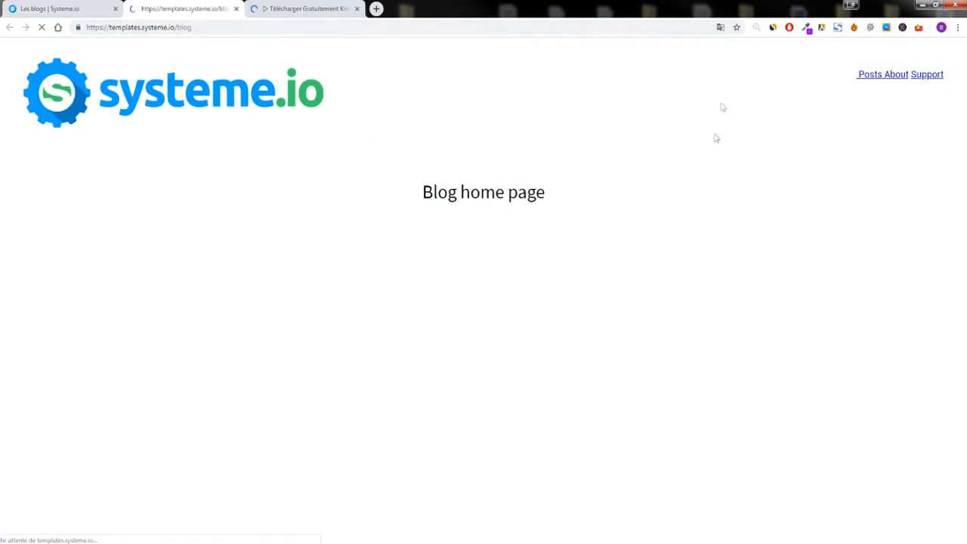
Examine the blog home page in the mobile device view and compare it with the funnel's accueil page.
right_click(417, 141)
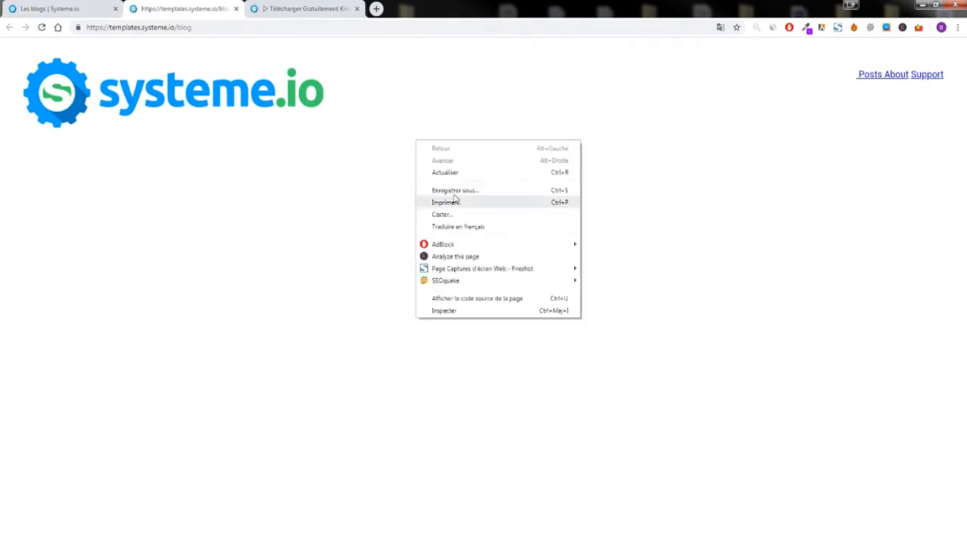
left_click(452, 310)
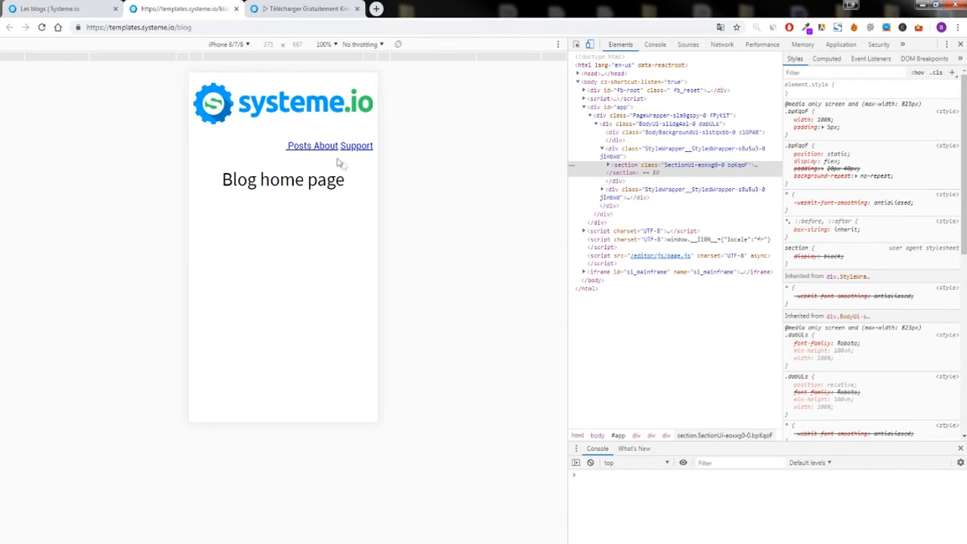
left_click(311, 10)
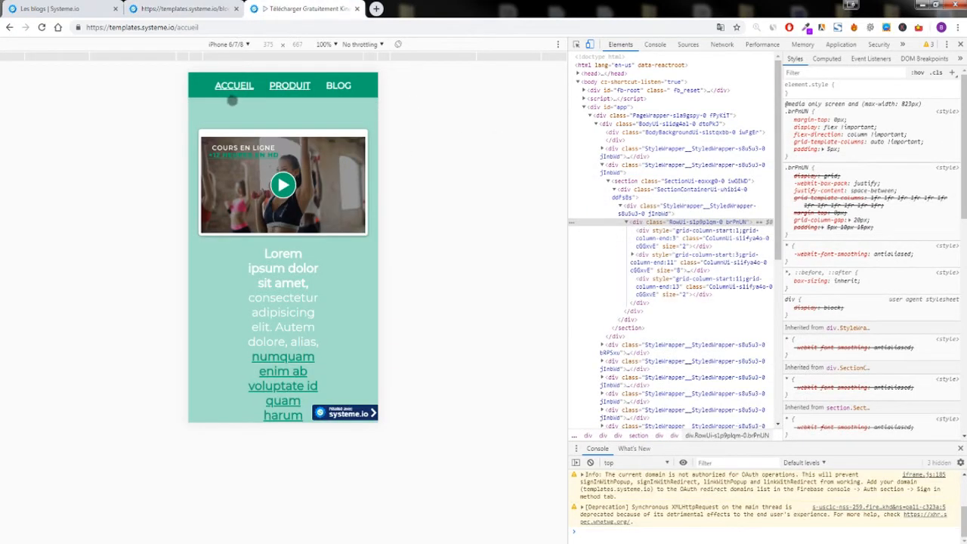
Open the KinéFit Accueil page of the "KinéFit | Page de vente" funnel in the page editor.
left_click(76, 8)
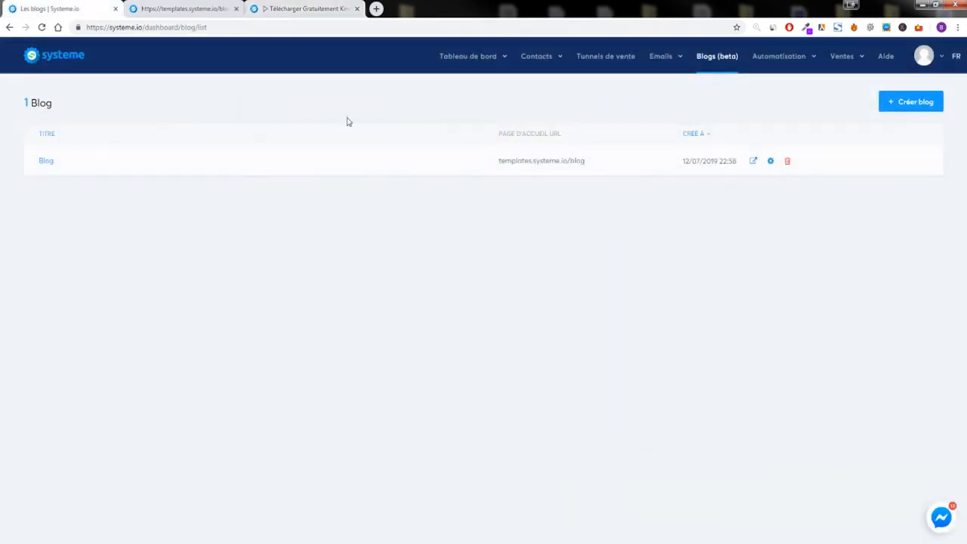
left_click(607, 65)
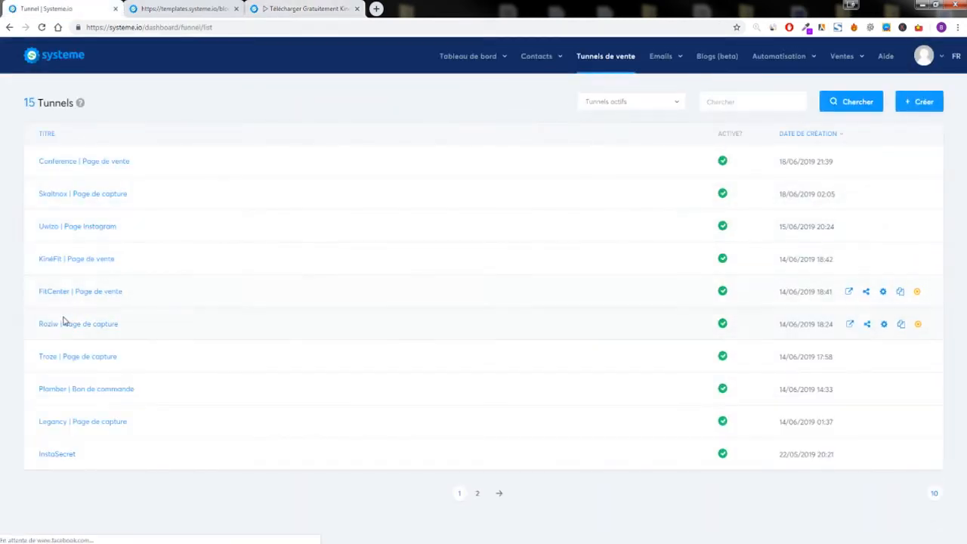
left_click(60, 261)
left_click(108, 191)
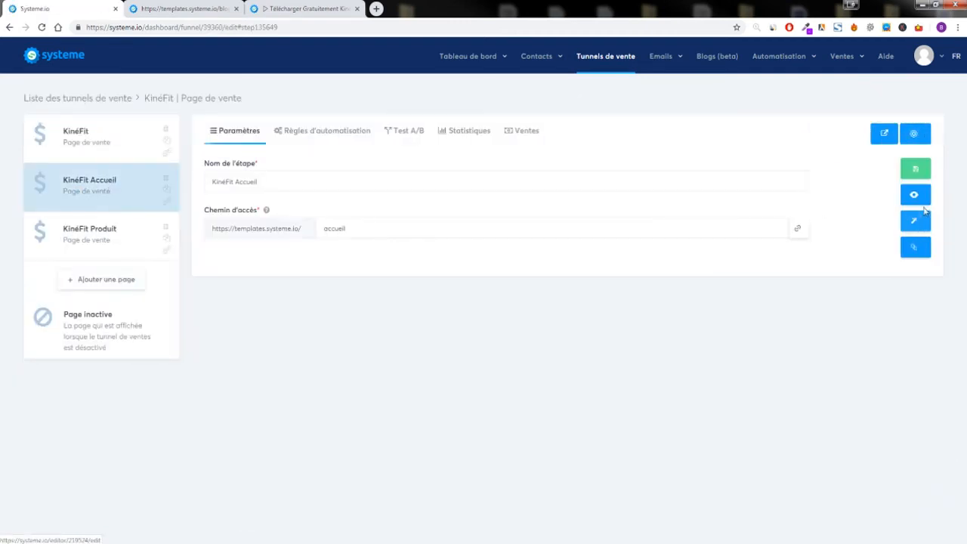
left_click(916, 221)
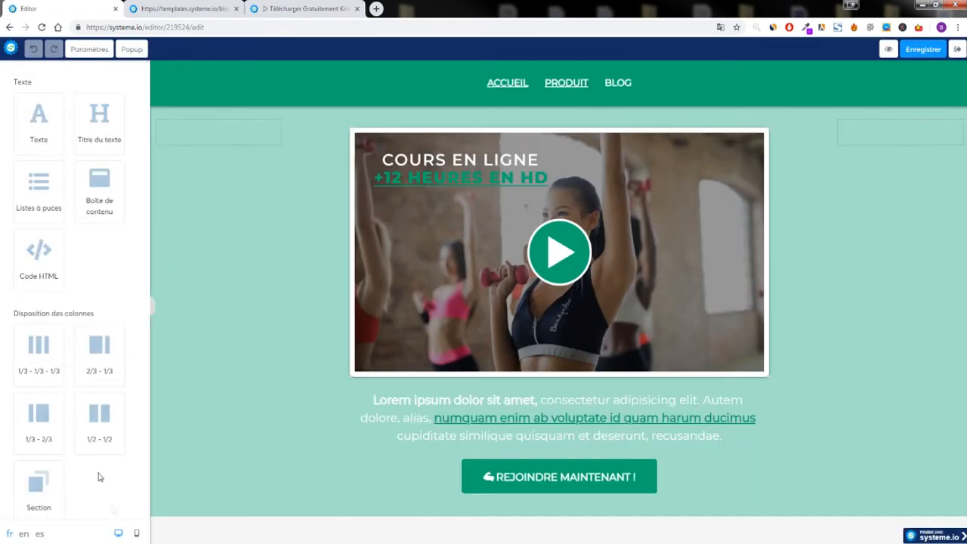
Add an image element above the ACCUEIL, PRODUIT, BLOG menu in the green header.
scroll(82, 252, "down", 5)
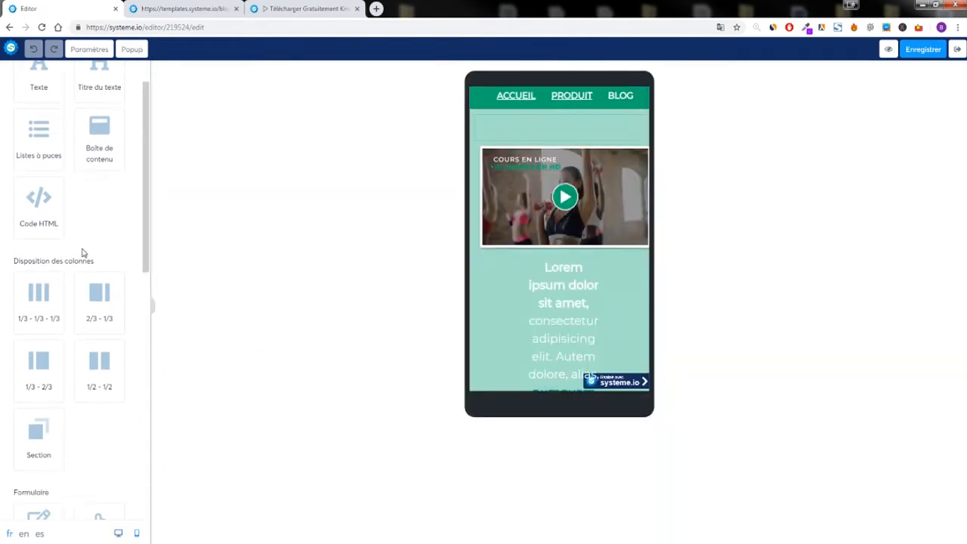
scroll(61, 281, "down", 4)
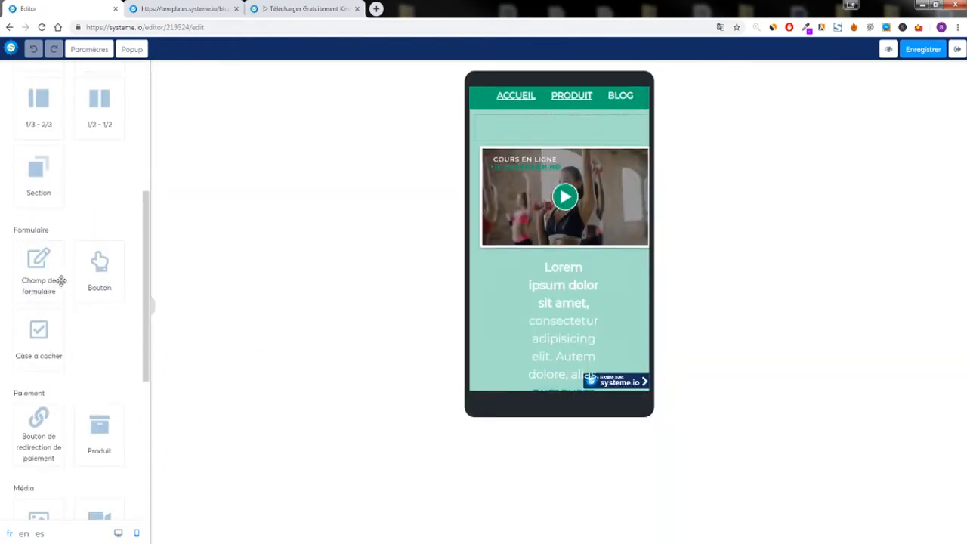
left_click_drag(39, 369, 577, 92)
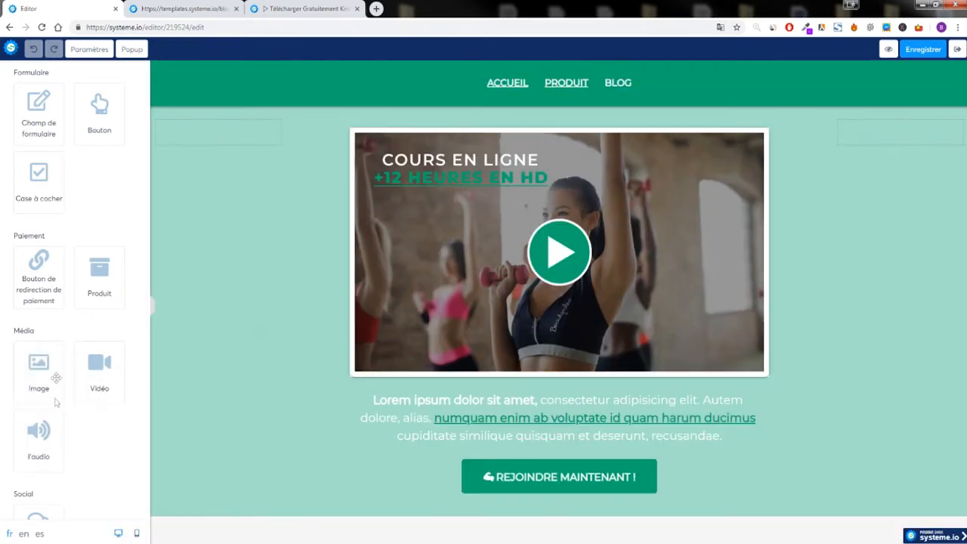
left_click_drag(39, 366, 559, 86)
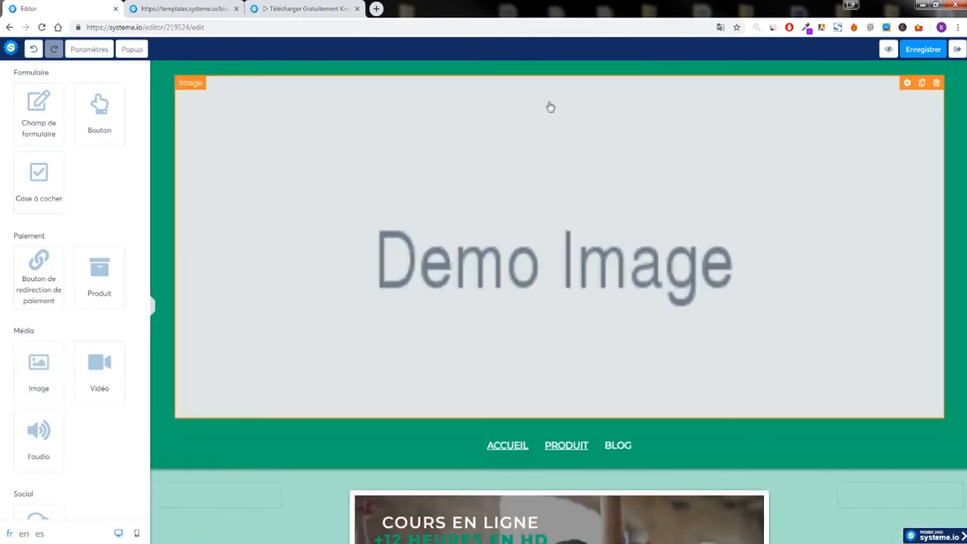
Set the header image to Sanstitre-8.png from the account's uploaded images.
left_click(482, 229)
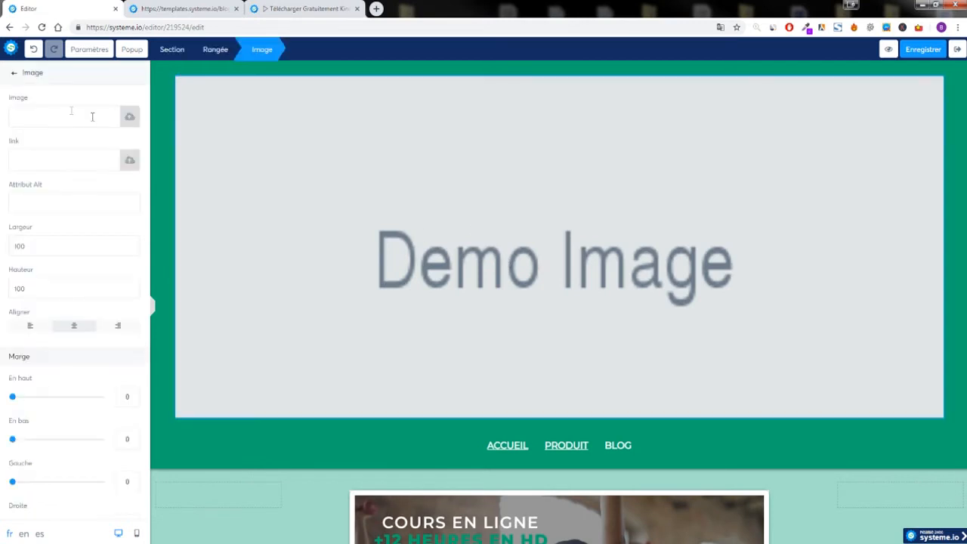
left_click(122, 117)
left_click(498, 178)
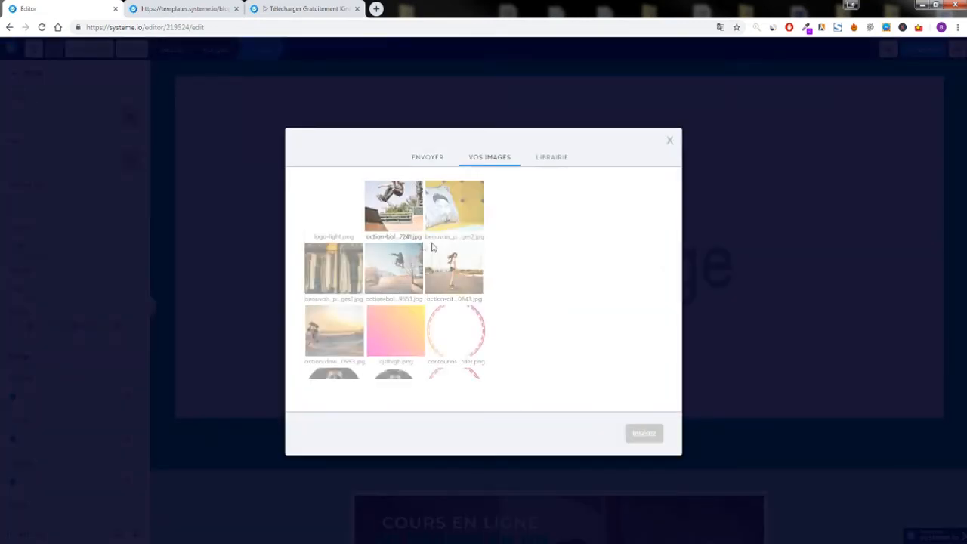
scroll(408, 242, "down", 10)
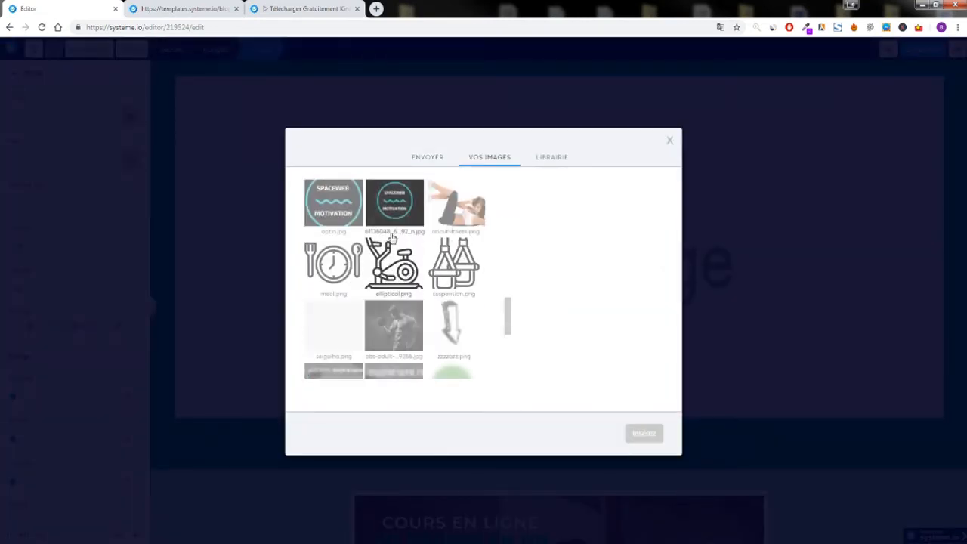
scroll(395, 249, "up", 1)
left_click(397, 206)
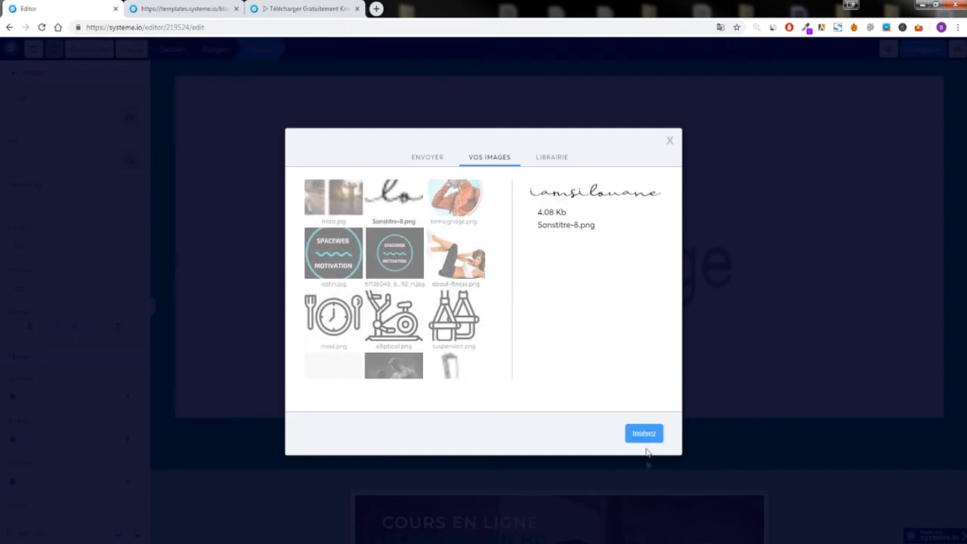
left_click(644, 433)
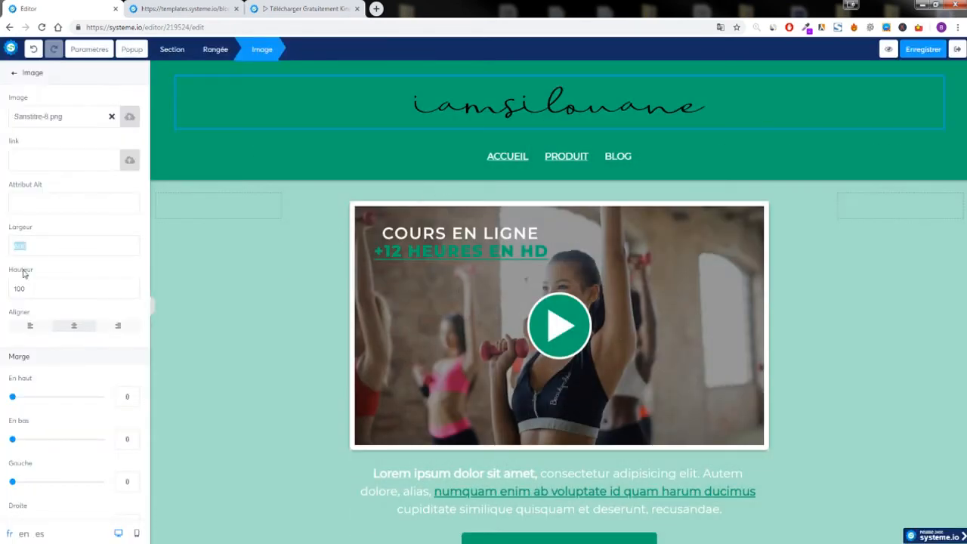
Set the header logo's width to 250 and remove the bottom padding of the row holding it.
type("250")
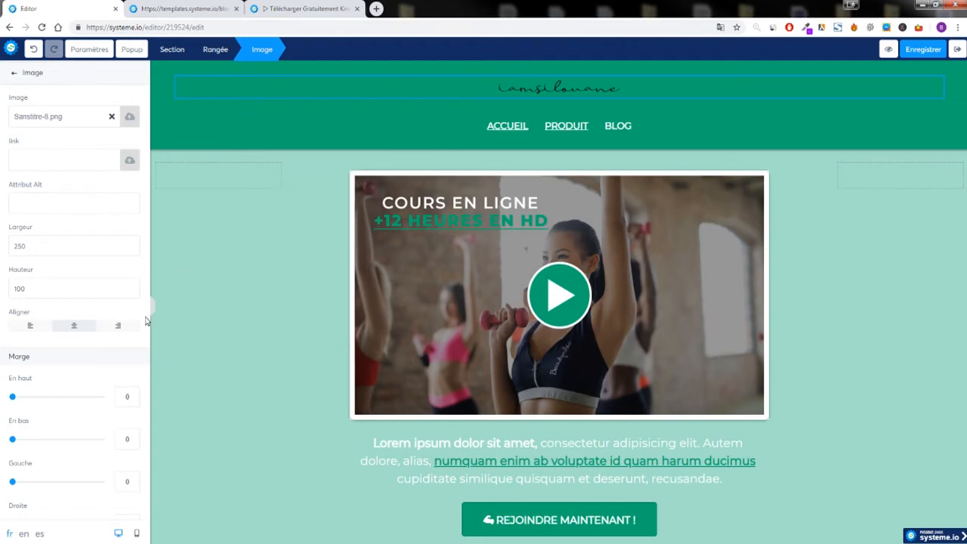
left_click(401, 263)
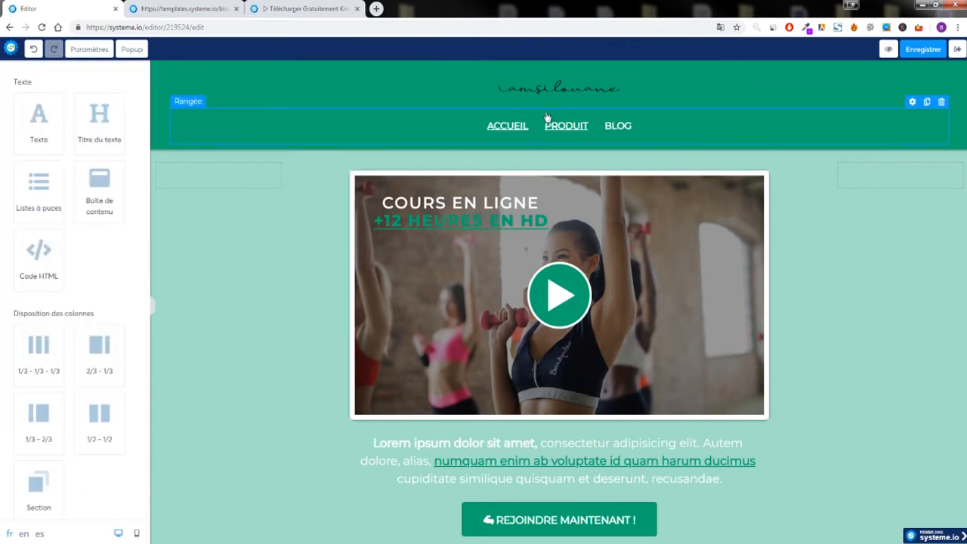
left_click(548, 111)
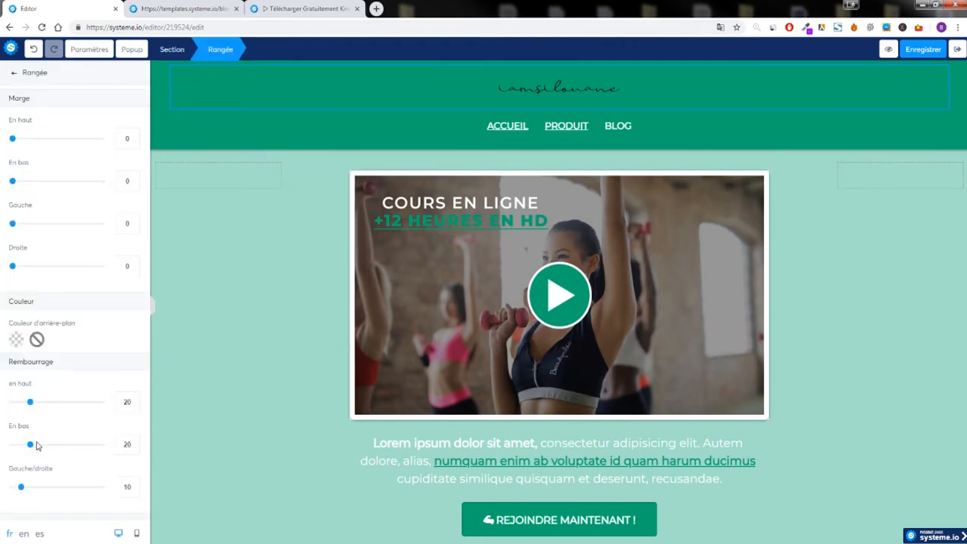
left_click_drag(16, 452, 1, 451)
left_click(253, 253)
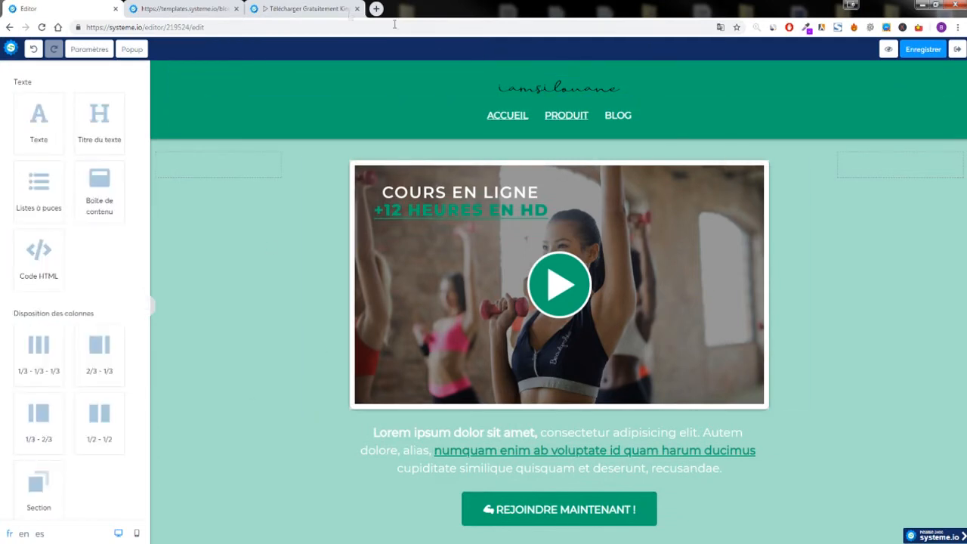
left_click(137, 533)
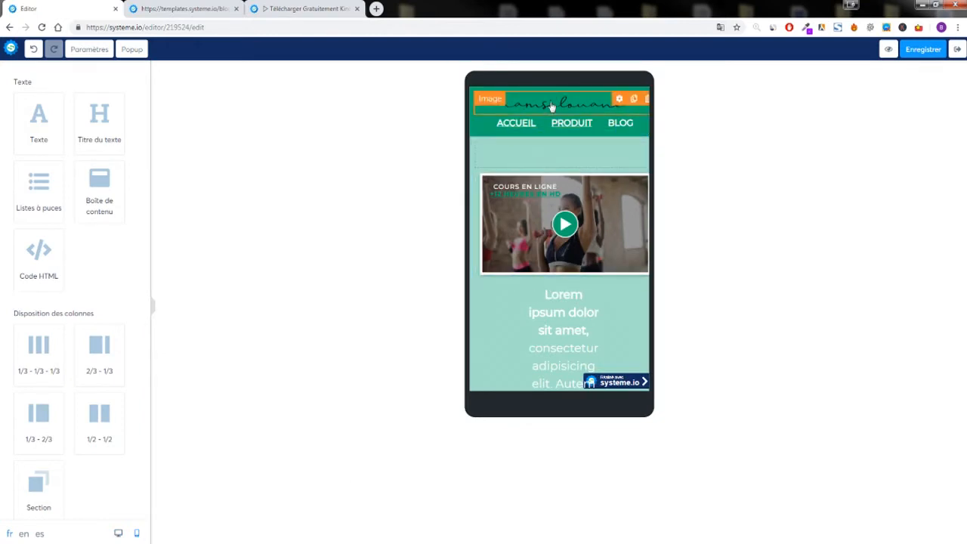
left_click(622, 101)
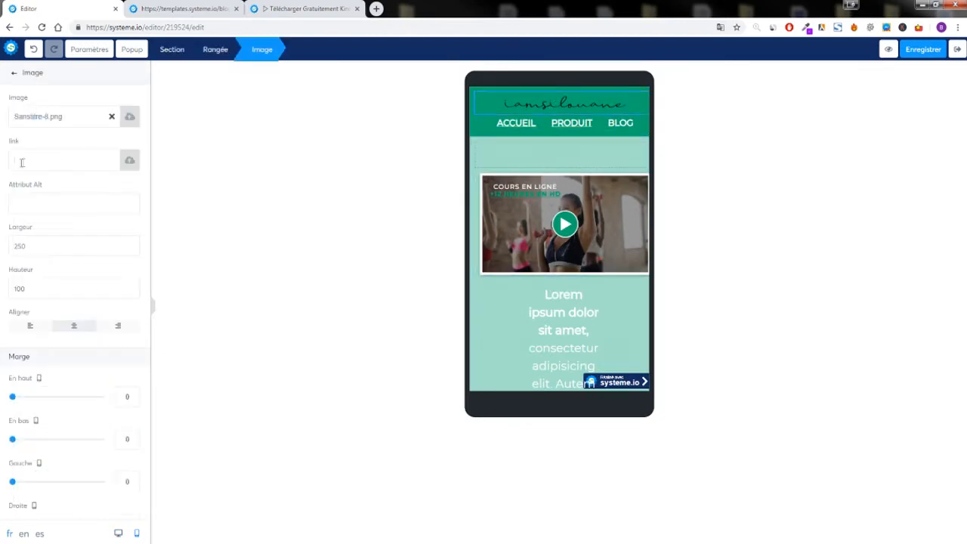
left_click(145, 9)
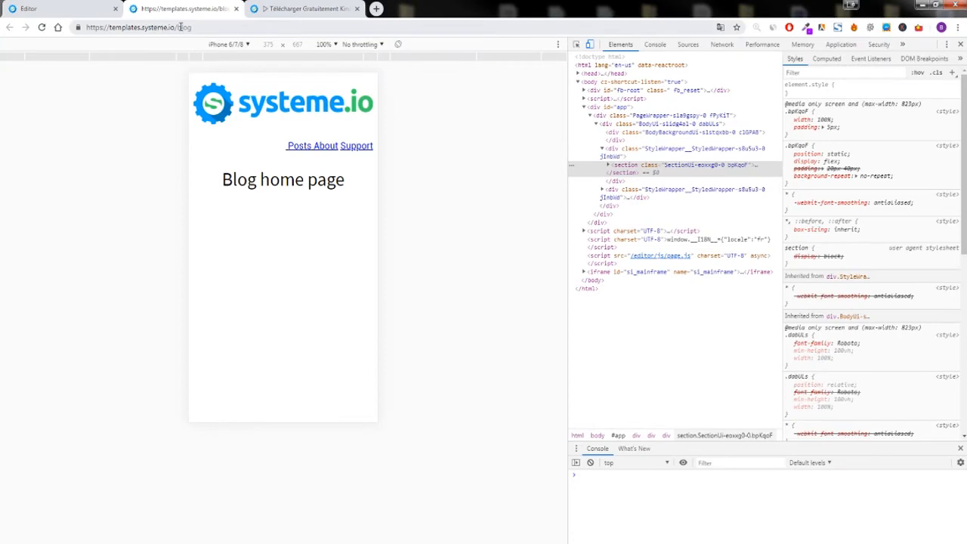
left_click_drag(181, 27, 217, 28)
key("BackSpace")
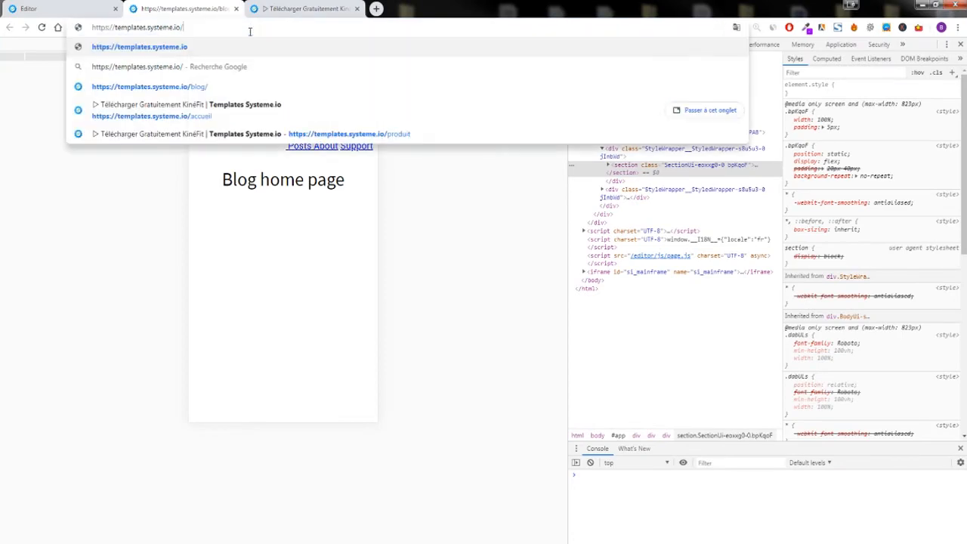
type("acc")
key("Down")
key("Down")
key("Return")
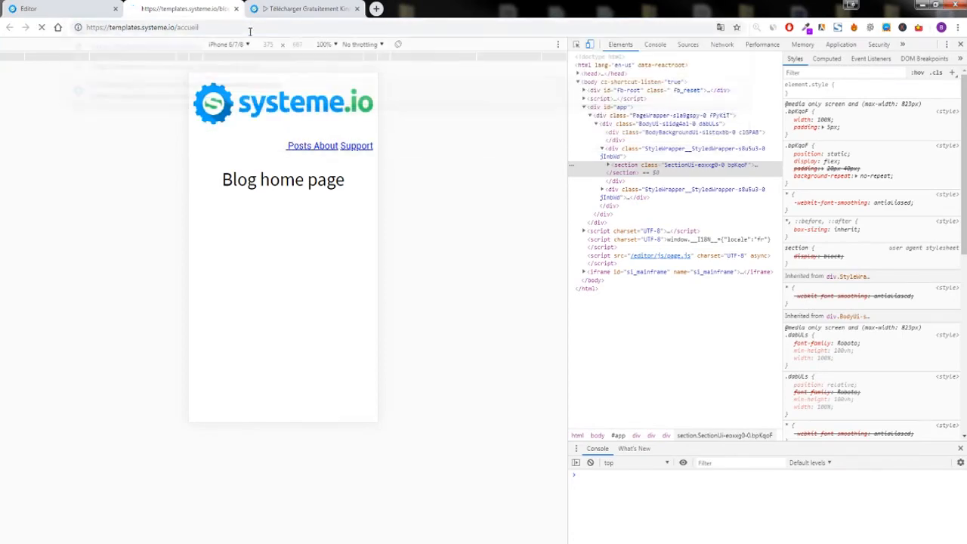
Copy the accueil page's URL and set it as the header logo's link.
left_click(254, 28)
key("ctrl+c")
left_click(66, 6)
left_click(43, 158)
key("ctrl+v")
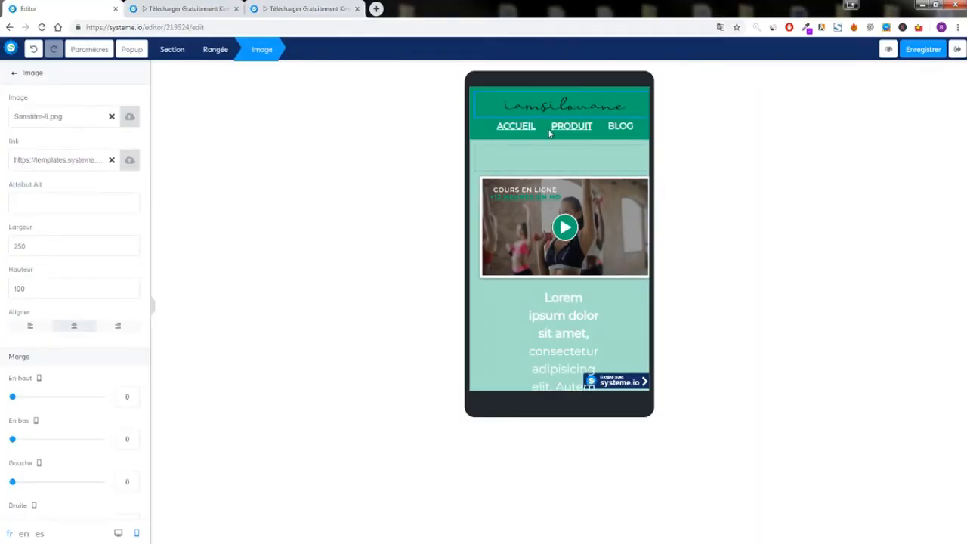
left_click(529, 155)
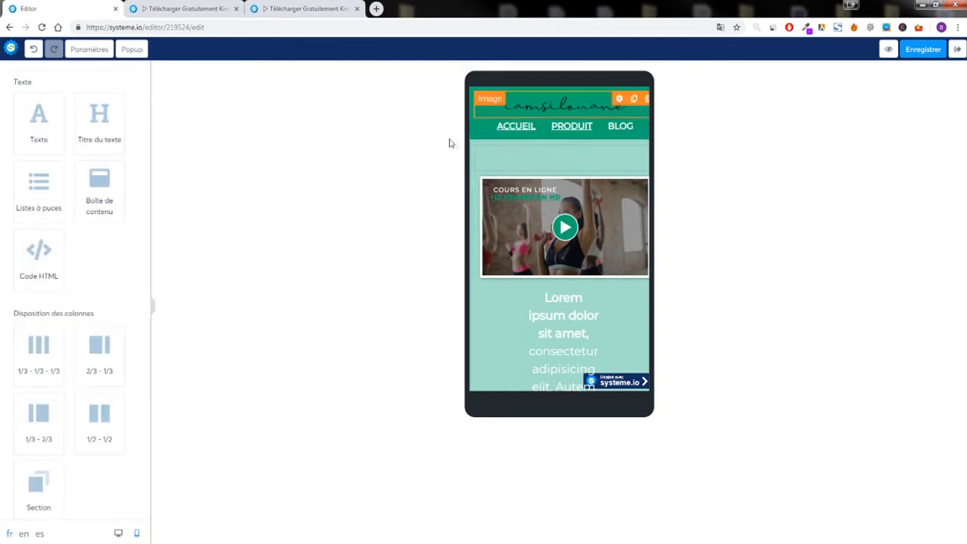
Reload the Accueil page's editor and discard the unsaved header changes.
left_click(41, 28)
left_click(519, 95)
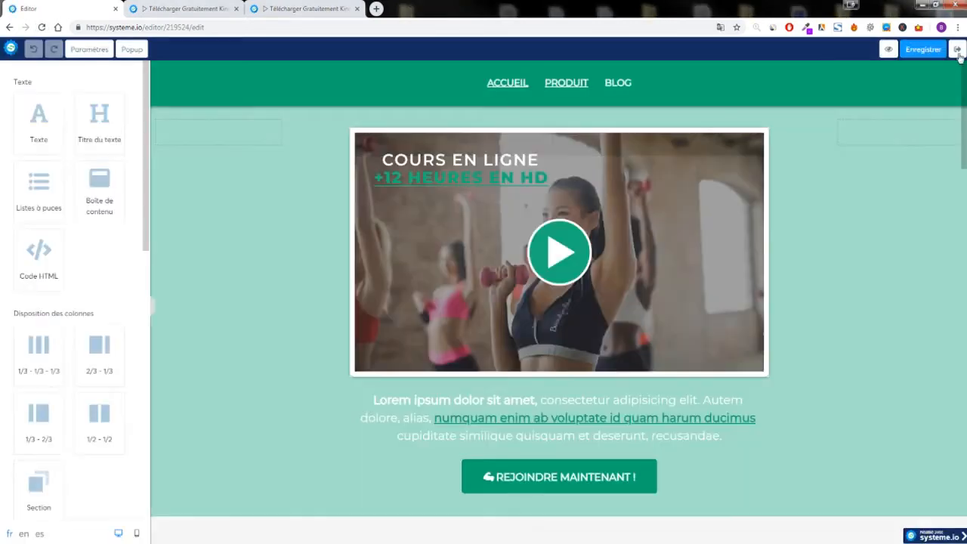
Leave the Accueil page's editor and open the KinéFit Produit page in the page editor.
left_click(958, 50)
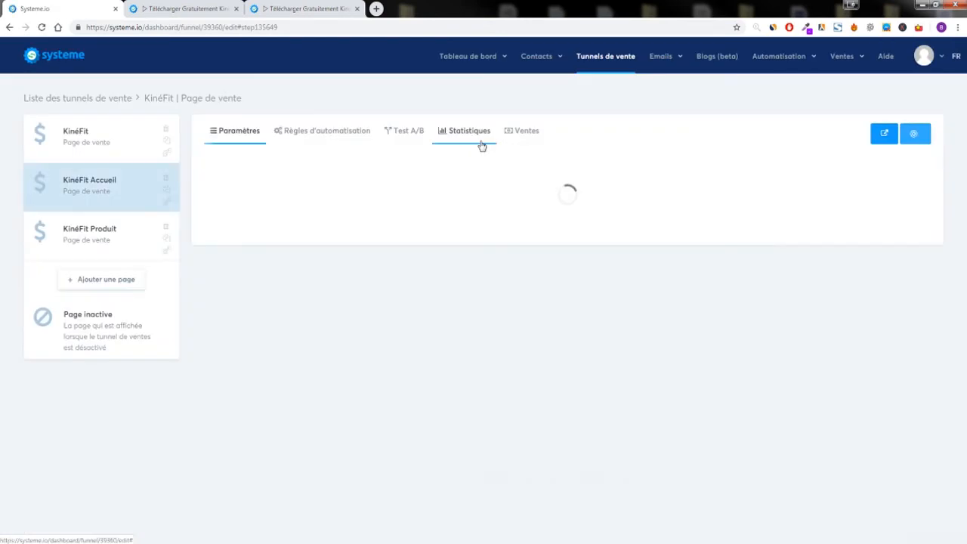
left_click(116, 231)
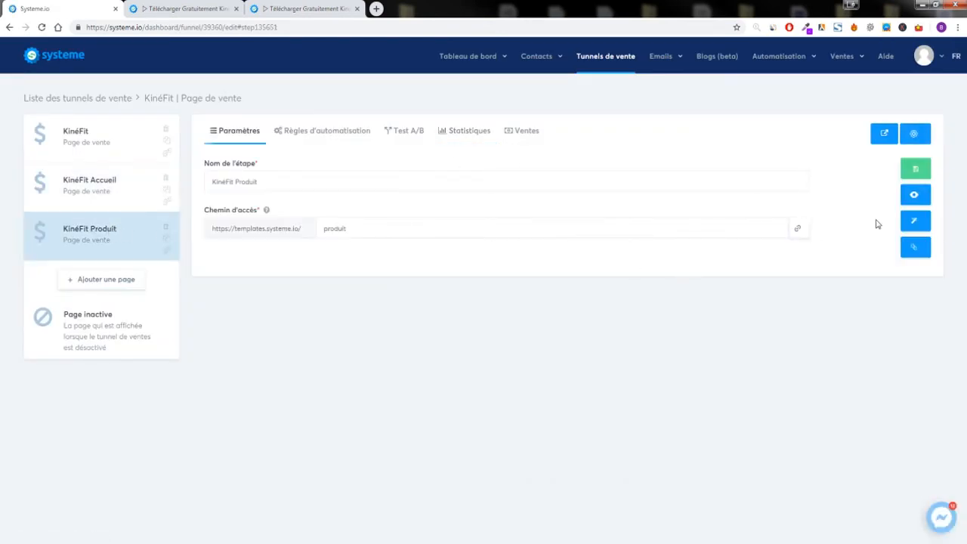
left_click(912, 221)
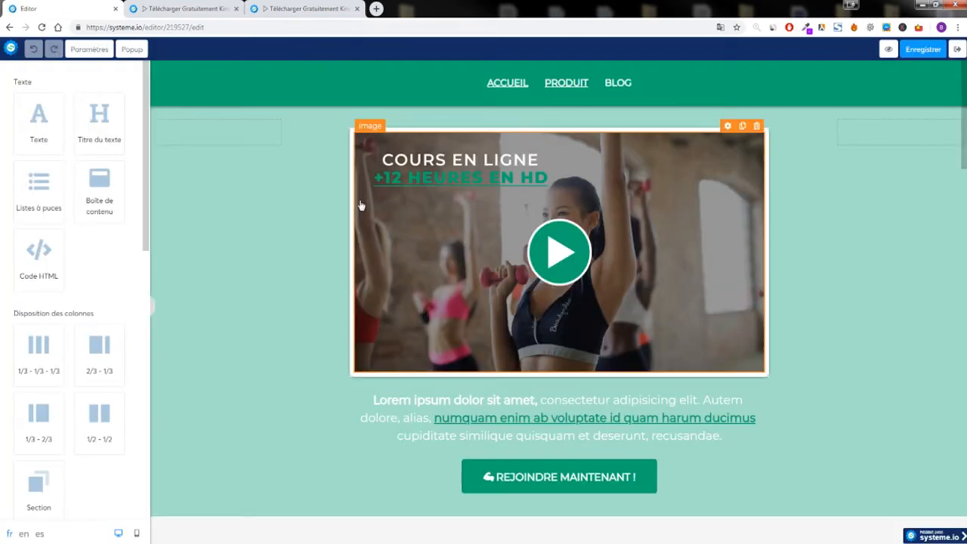
Delete the row holding the hero image and insert a 1/3 - 1/3 - 1/3 column layout at the start of the light green section.
scroll(325, 208, "down", 5)
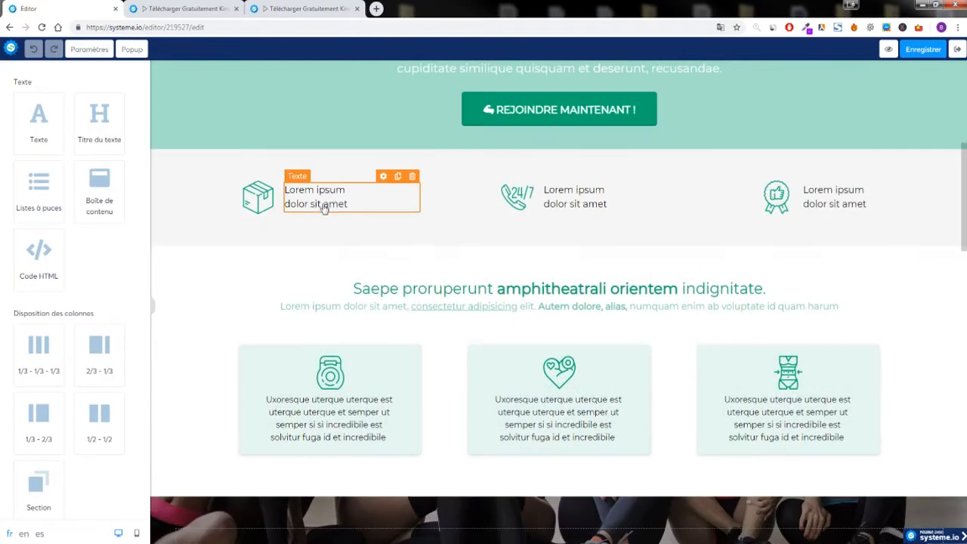
scroll(324, 208, "up", 5)
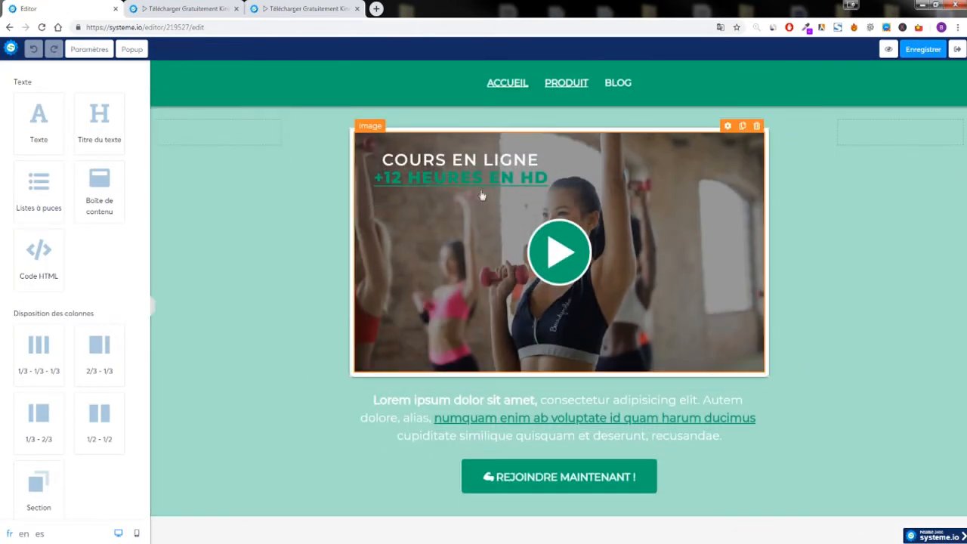
left_click(763, 122)
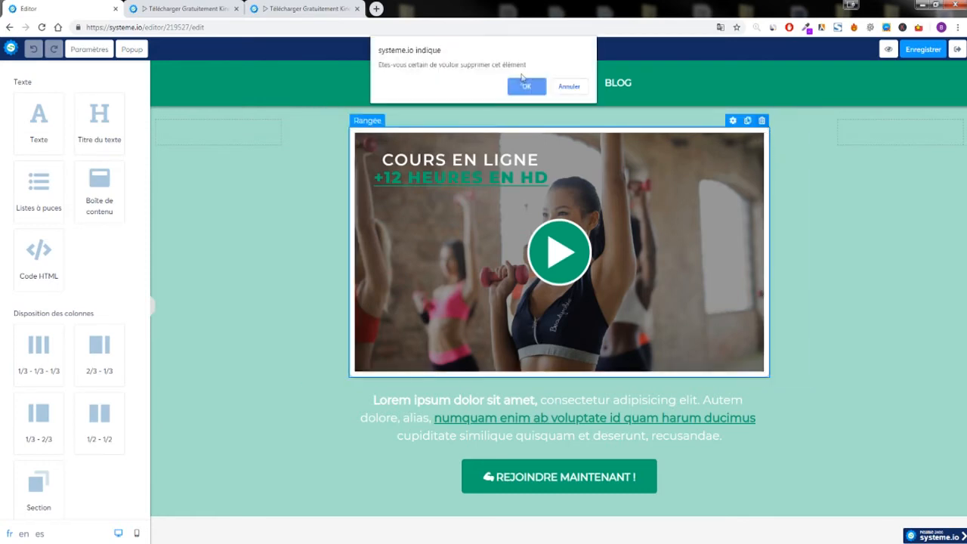
left_click(523, 85)
left_click_drag(50, 341, 293, 133)
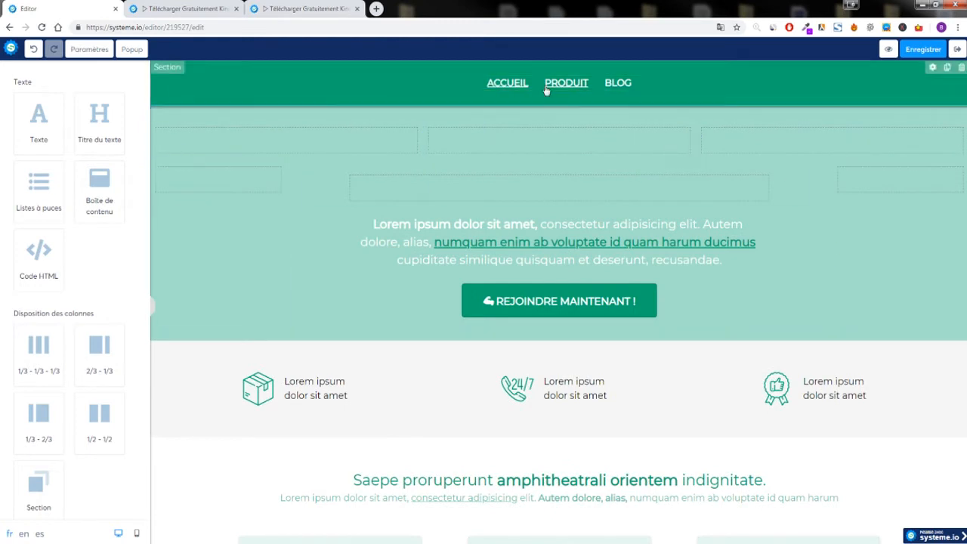
Add an image element to each of the three columns in the new row of the light green section.
scroll(61, 277, "down", 1)
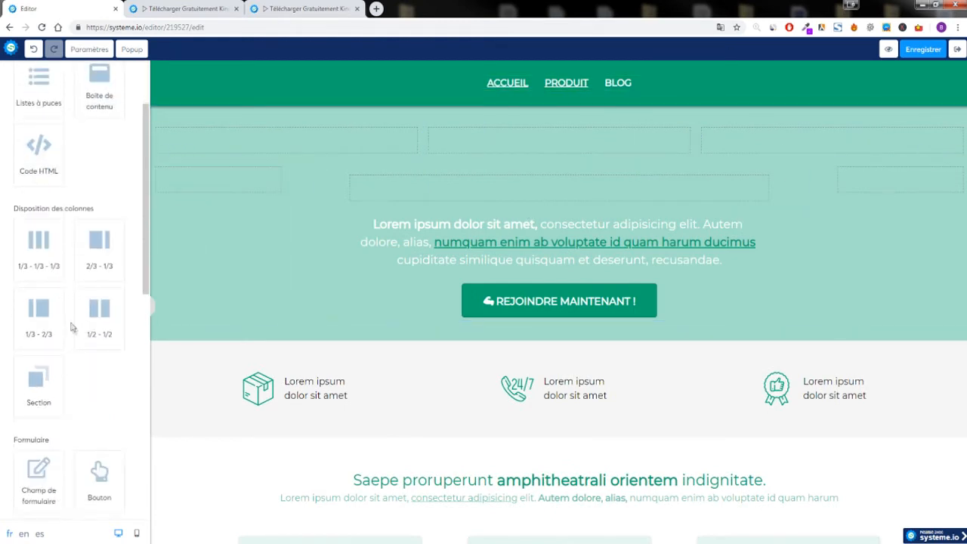
scroll(74, 330, "down", 4)
left_click_drag(35, 355, 239, 151)
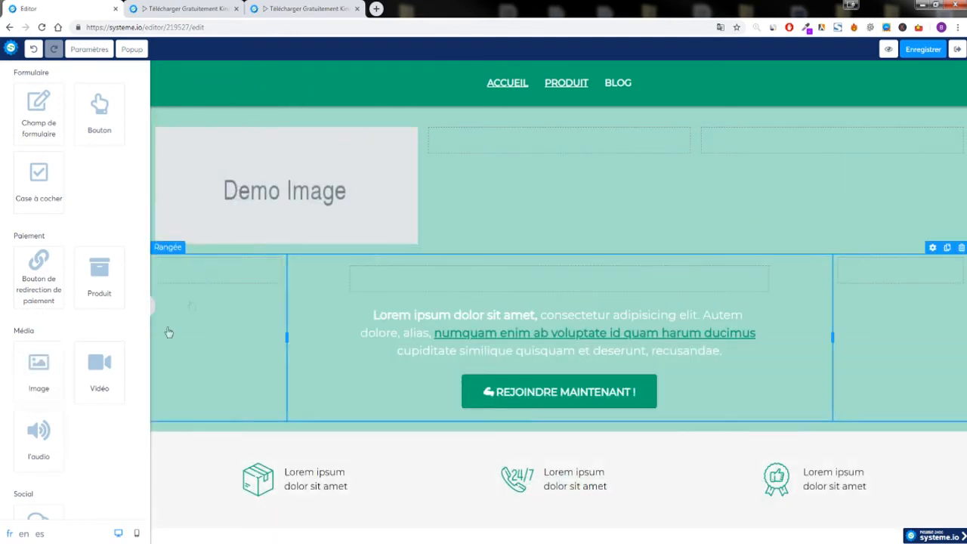
left_click_drag(38, 370, 783, 151)
Move the Lorem ipsum paragraph under the first image, reduce its side margin, and place a duplicate of it under the second image.
left_click_drag(535, 334, 304, 251)
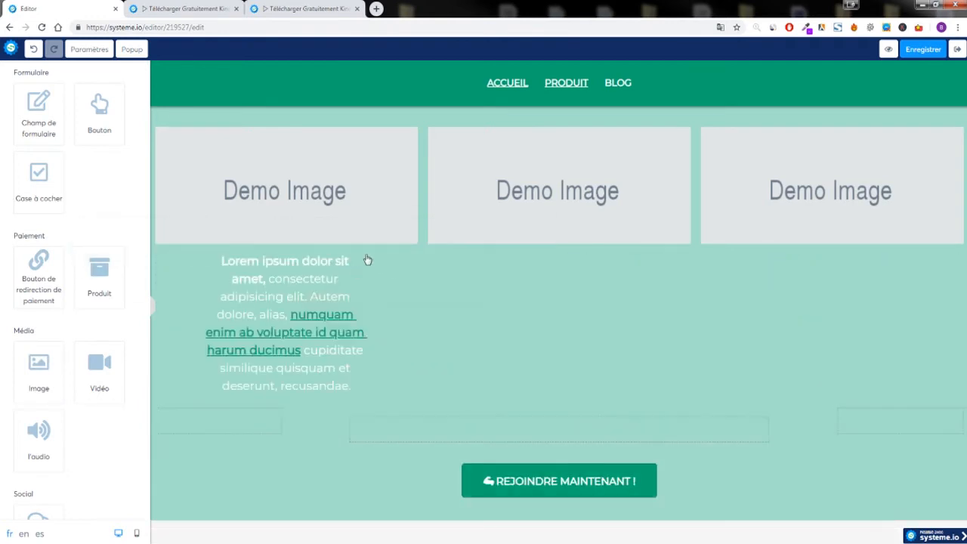
left_click(317, 298)
left_click_drag(100, 368, 13, 367)
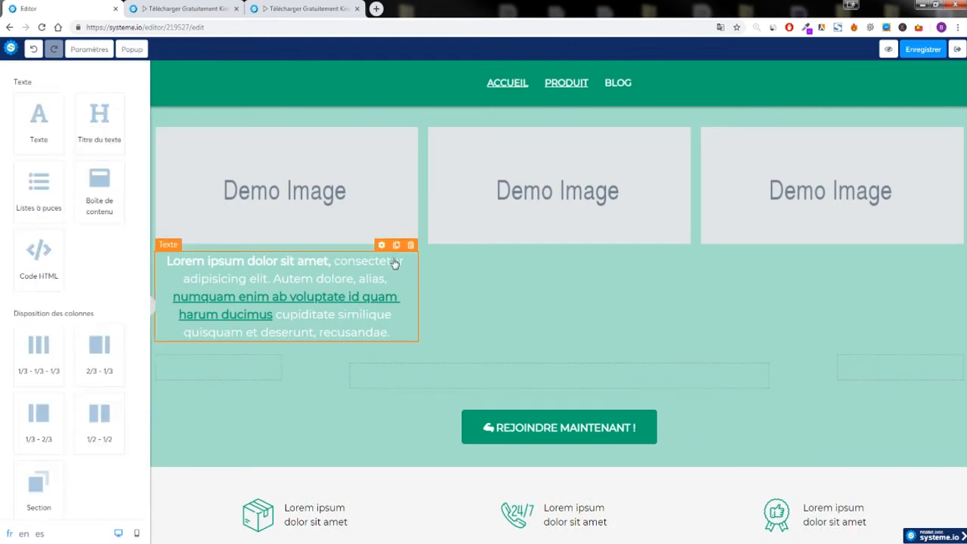
left_click(396, 247)
left_click_drag(335, 366, 549, 247)
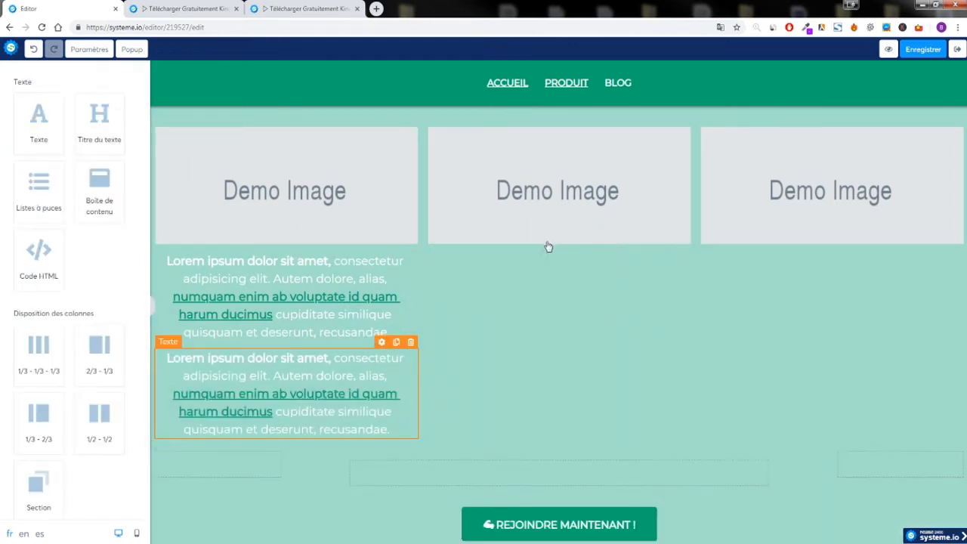
Duplicate the REJOINDRE MAINTENANT ! button and place one copy under the first column's paragraph.
scroll(604, 249, "down", 3)
left_click(790, 193)
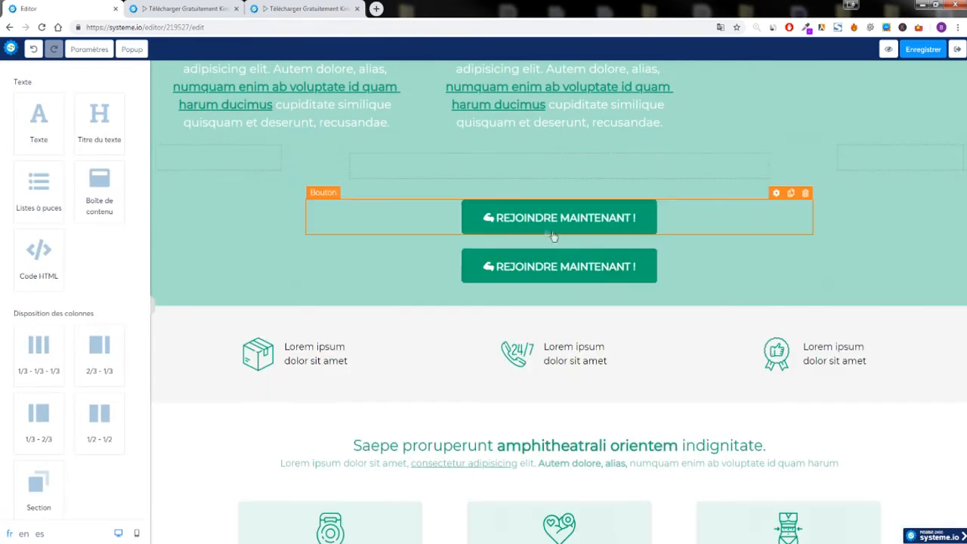
scroll(501, 371, "up", 2)
left_click_drag(507, 371, 334, 272)
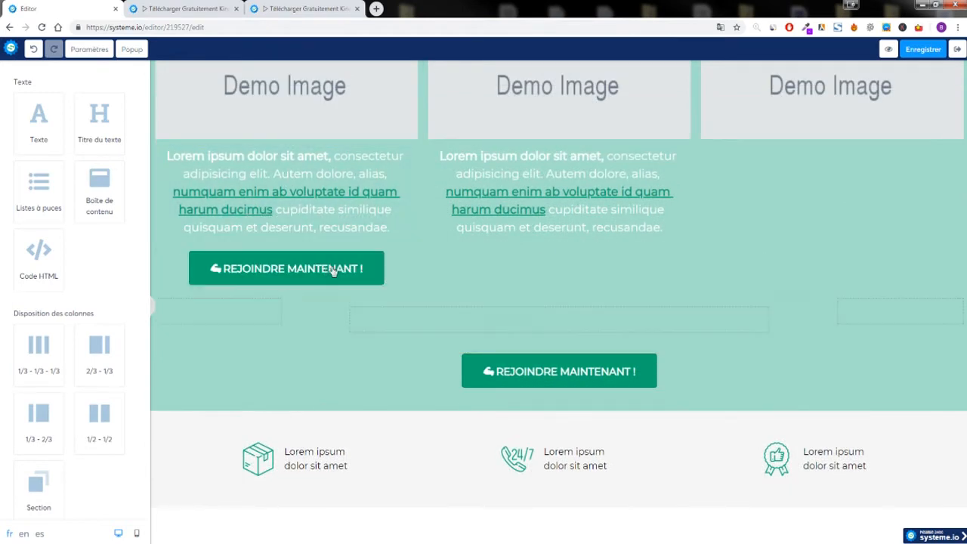
Change the text of the first column's button to AJOUTER AU PANIER.
left_click(280, 285)
scroll(71, 270, "down", 5)
triple_click(65, 146)
type("AJOUTER")
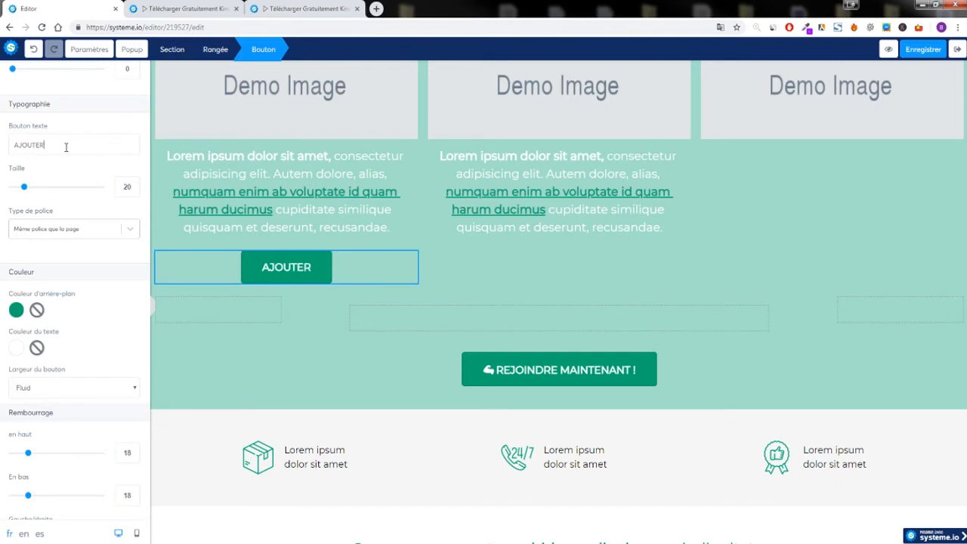
type(" AU PANIER")
left_click(360, 395)
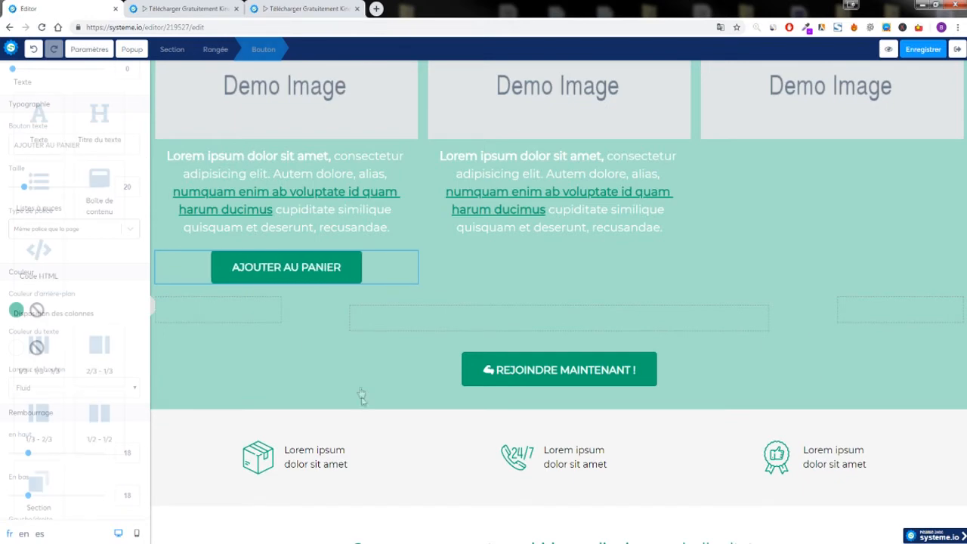
scroll(427, 274, "up", 2)
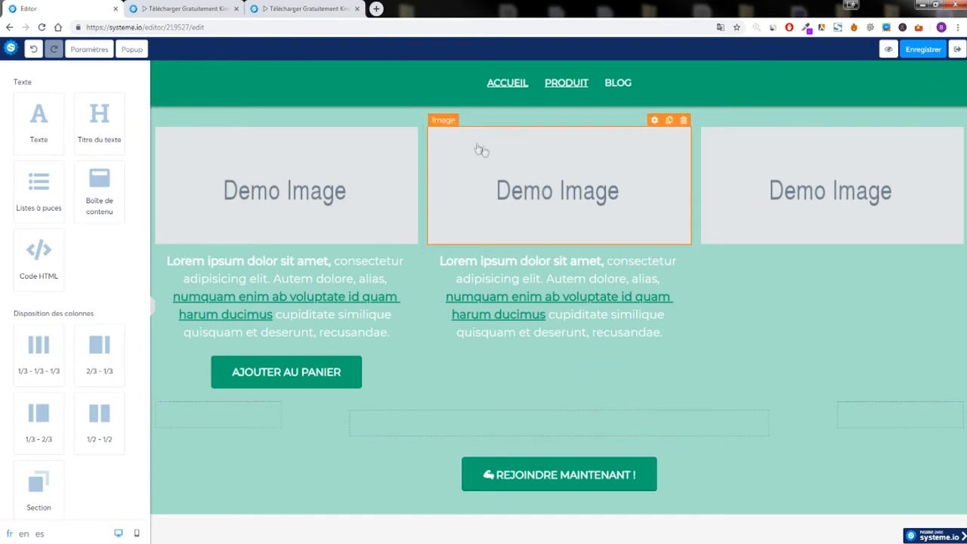
Check the published Produit page at full width through the site menu's PRODUIT link, and return to the page editor.
left_click(198, 9)
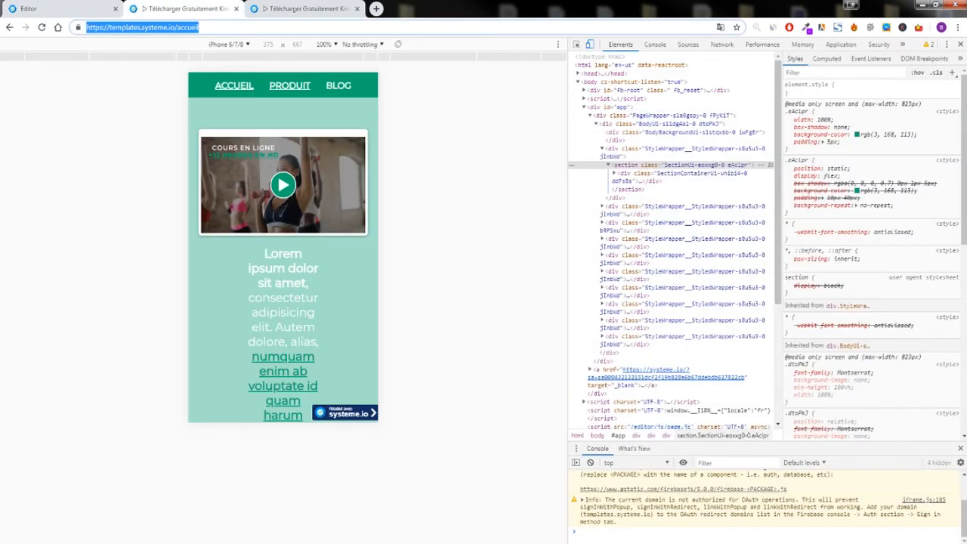
key("F12")
left_click(492, 95)
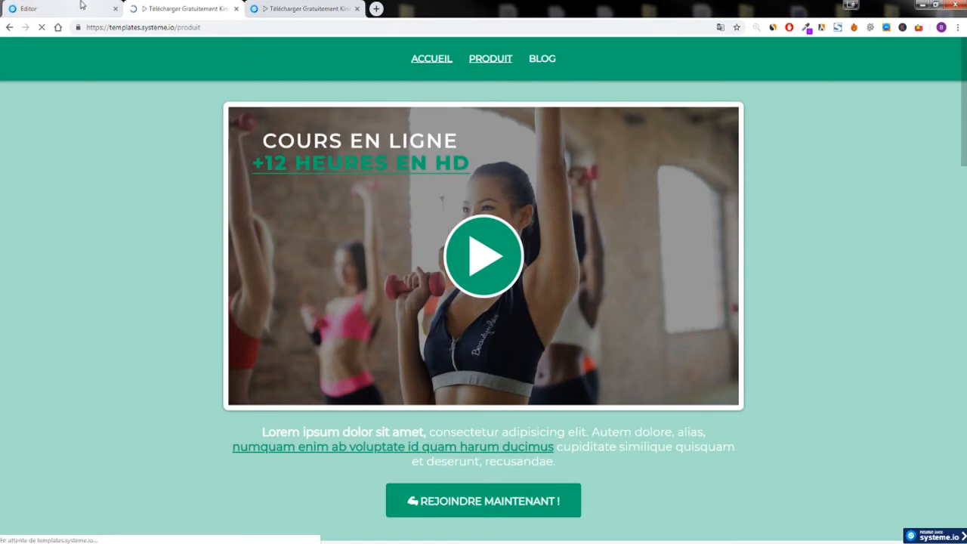
left_click(75, 8)
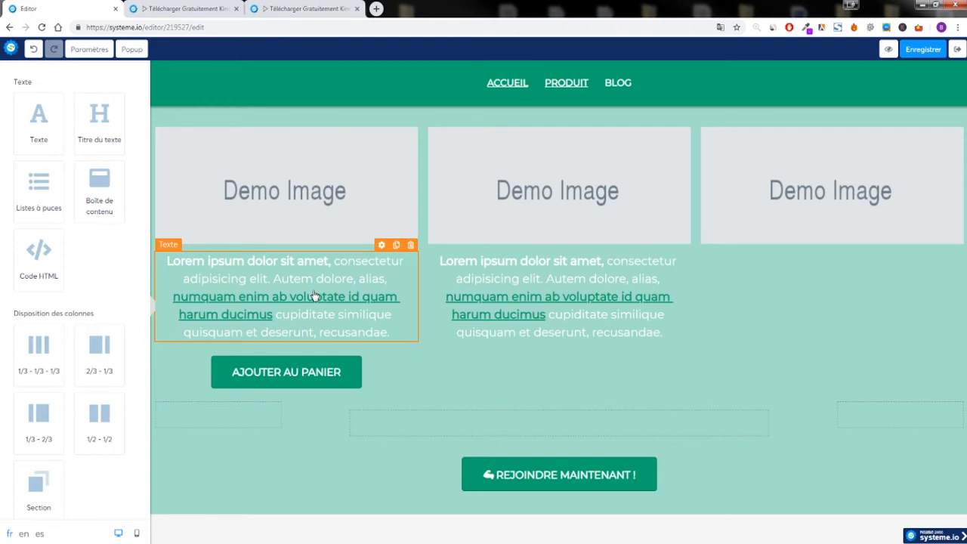
Reload the Produit page's editor and discard the unsaved column layout changes.
left_click(42, 27)
left_click(518, 96)
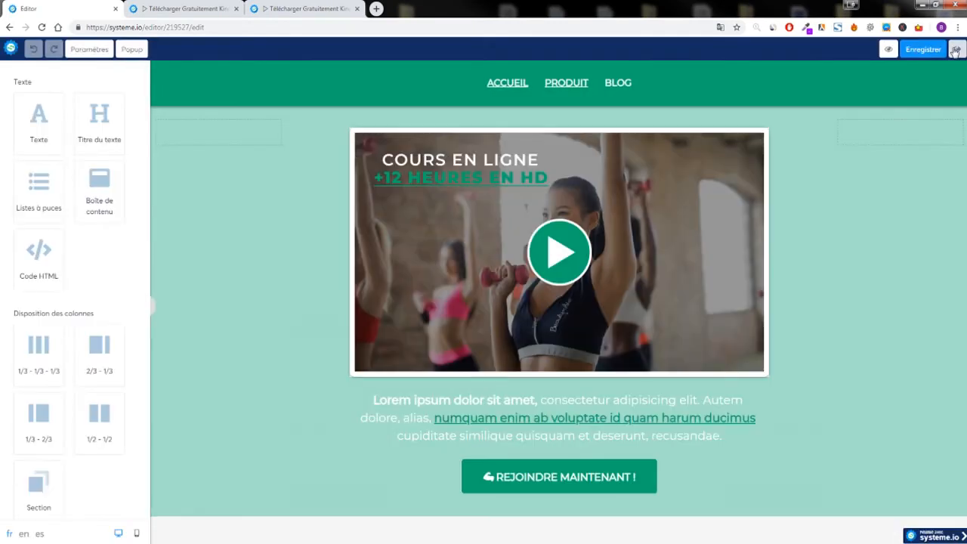
Leave the editor, open the Azenia | Page de vente funnel from the sales funnel list, and check its published page.
left_click(956, 49)
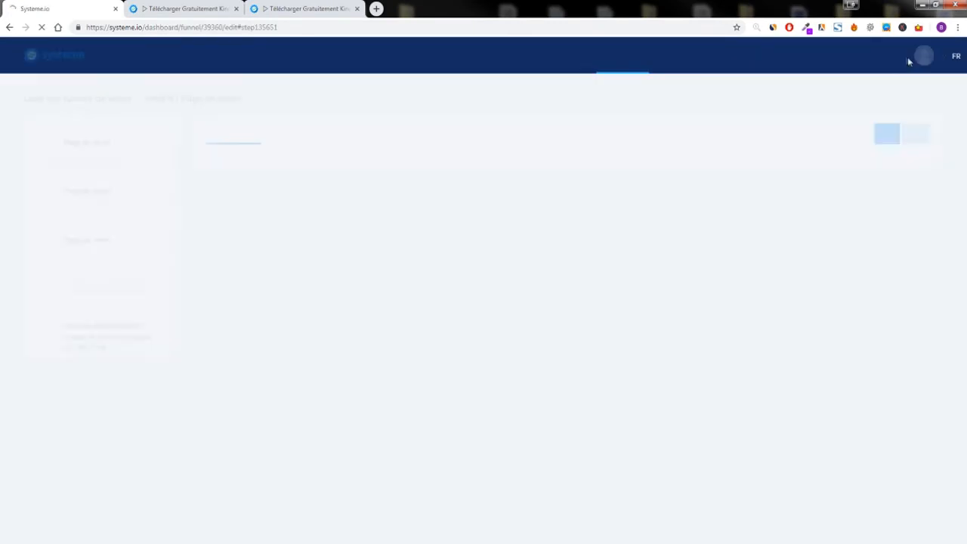
left_click(594, 59)
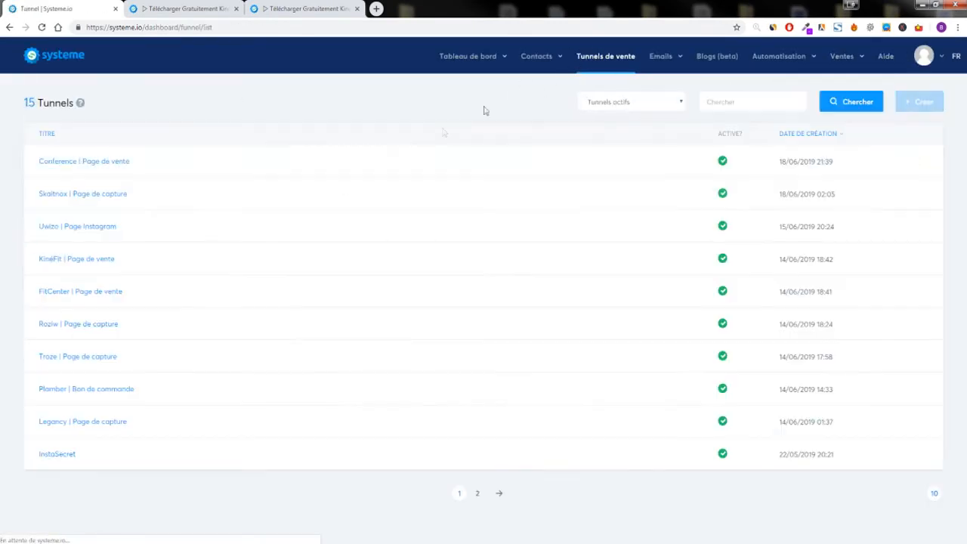
left_click(478, 493)
left_click(83, 192)
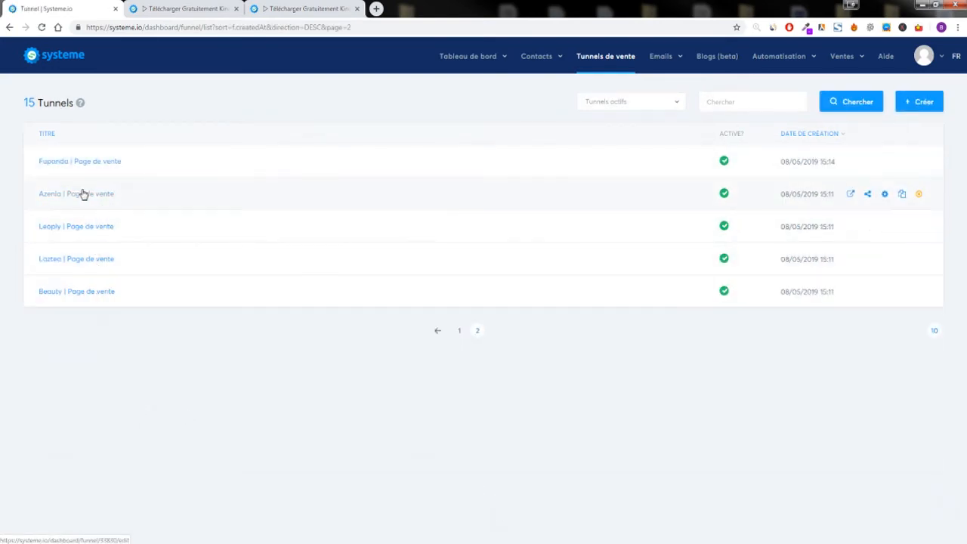
left_click(313, 226)
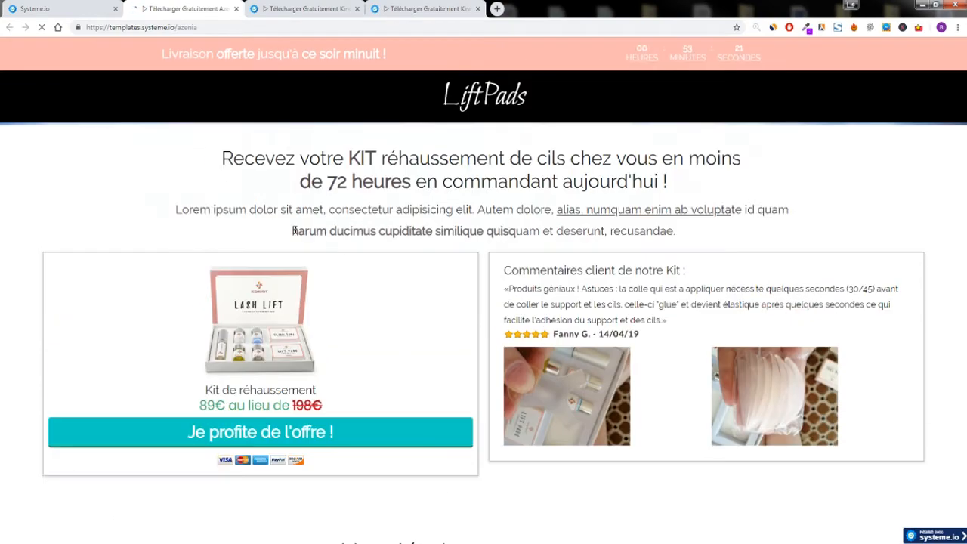
left_click(75, 9)
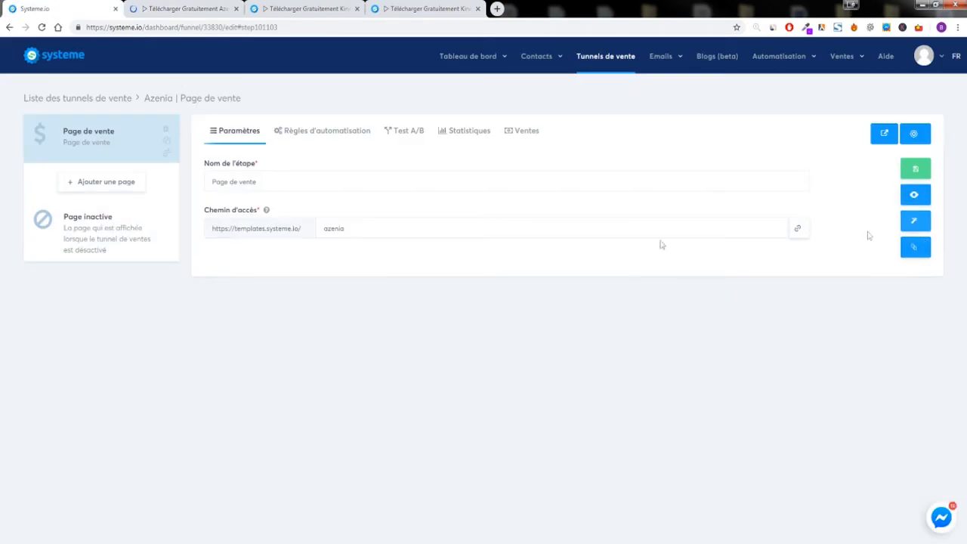
Try azenia-prod as the Azenia sales page's path, and reload the funnel settings to discard it.
double_click(356, 225)
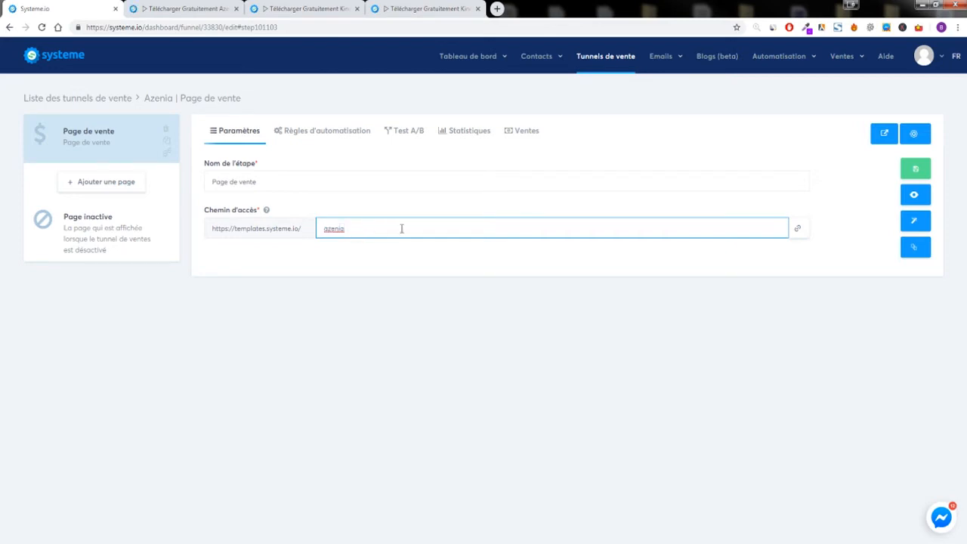
right_click(210, 243)
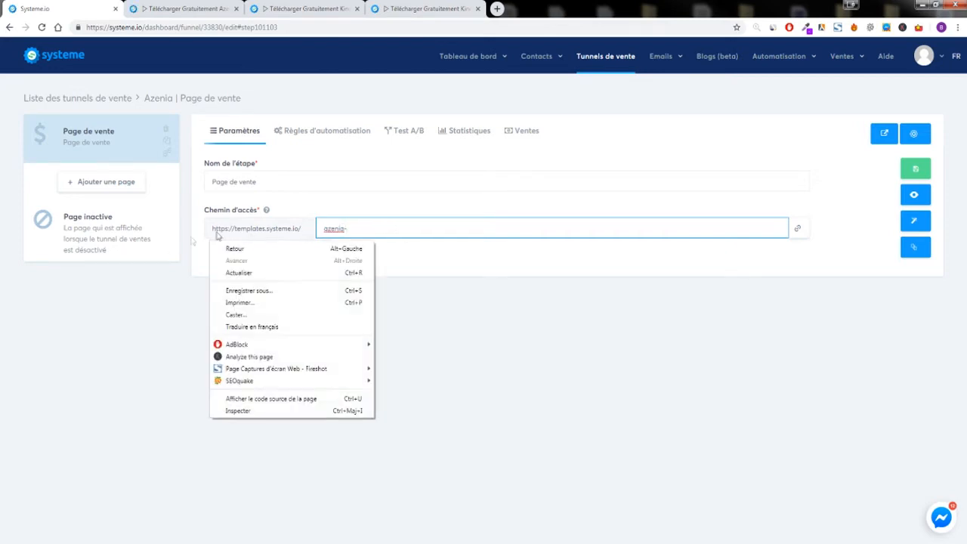
double_click(340, 230)
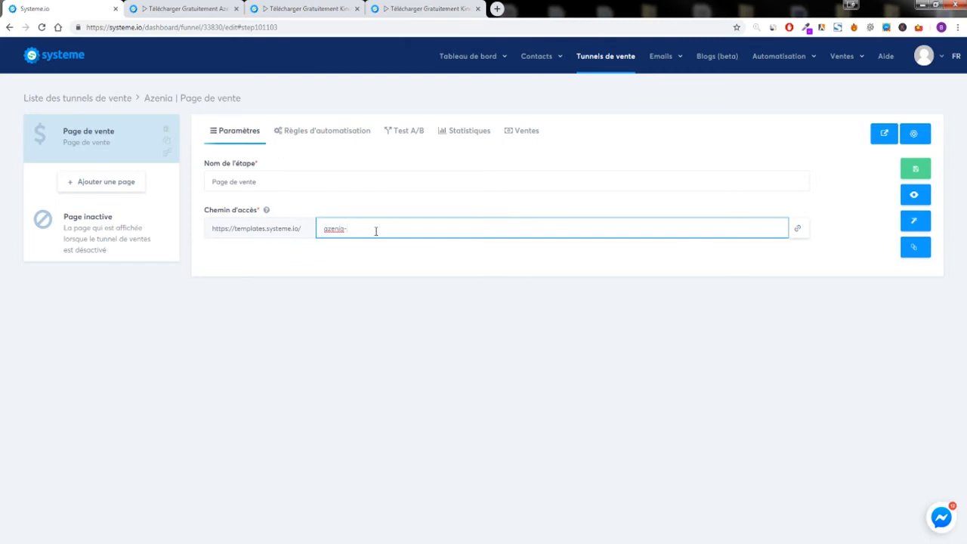
left_click(512, 309)
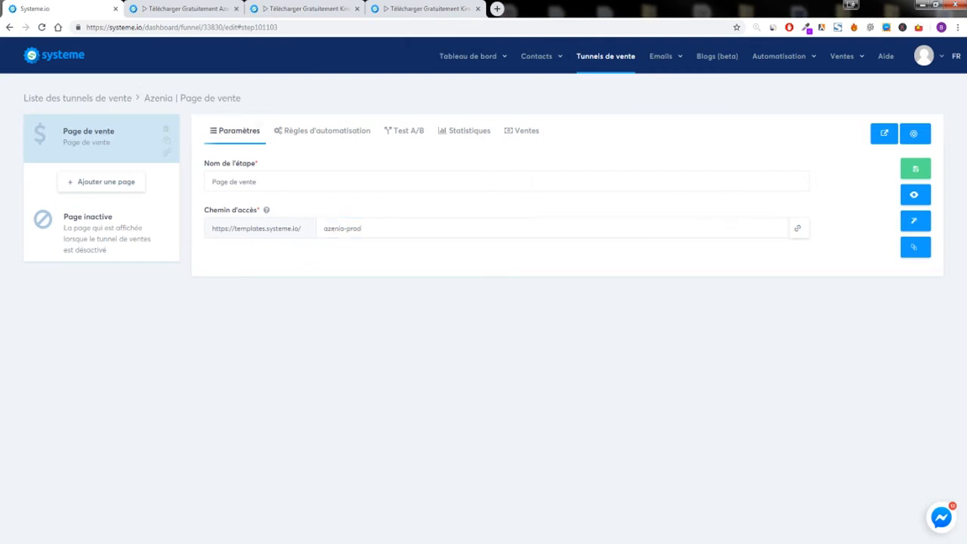
left_click(42, 28)
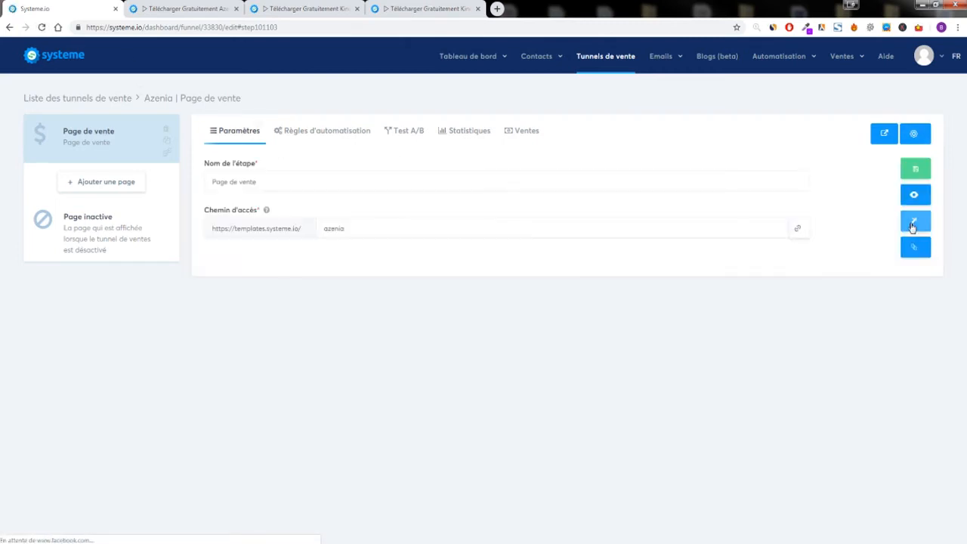
In the Azenia sales page's editor, add a text element below the LiftPads logo and set its text colour to white (FFFFFF).
left_click(905, 227)
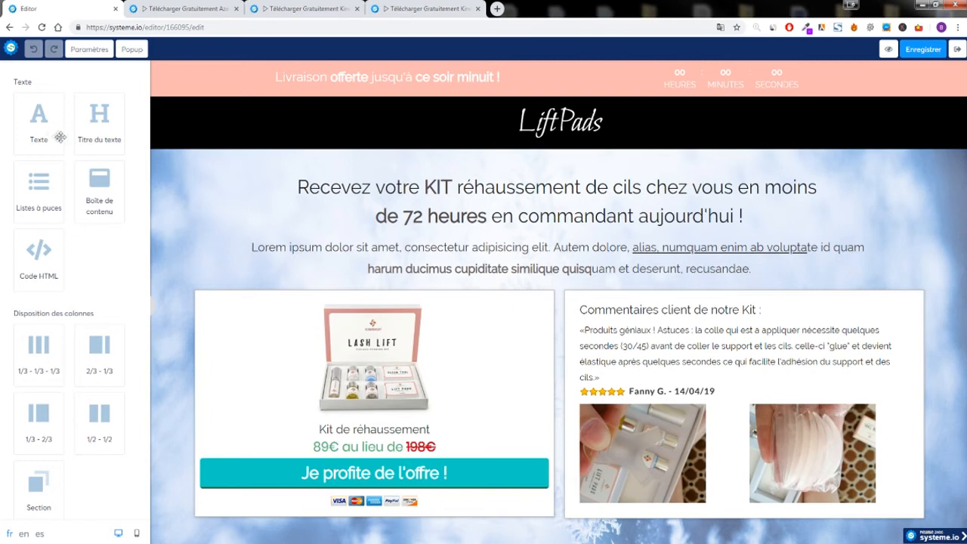
left_click_drag(48, 132, 561, 126)
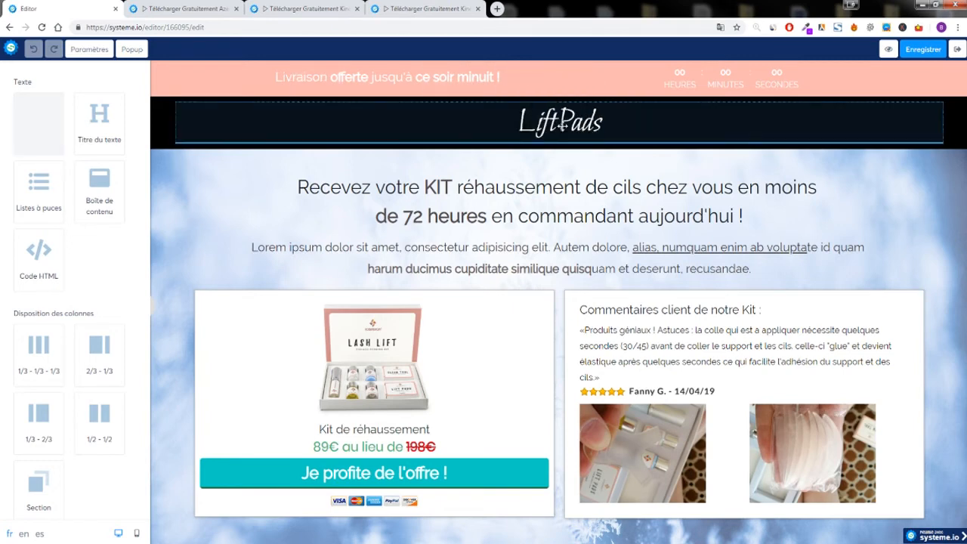
left_click_drag(574, 164, 571, 162)
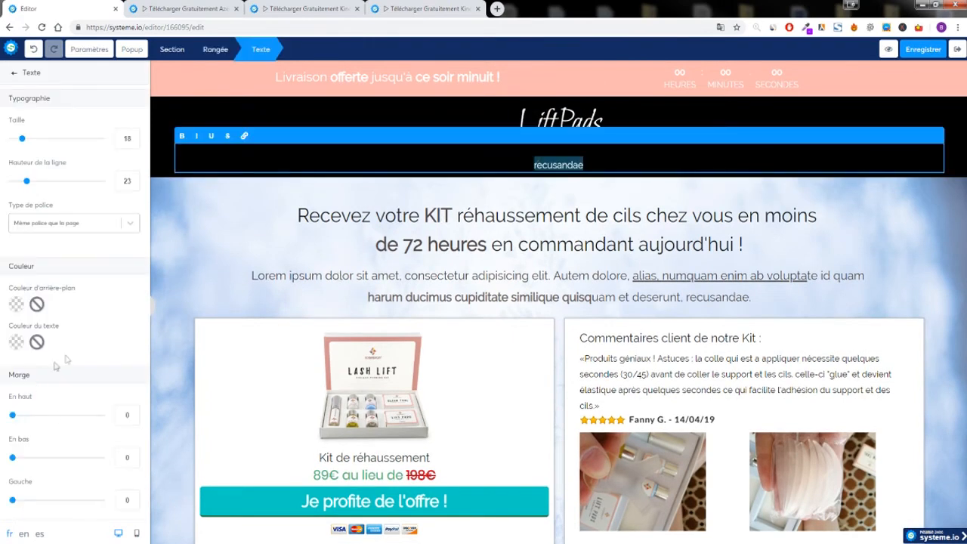
left_click(16, 347)
left_click_drag(51, 398, 31, 360)
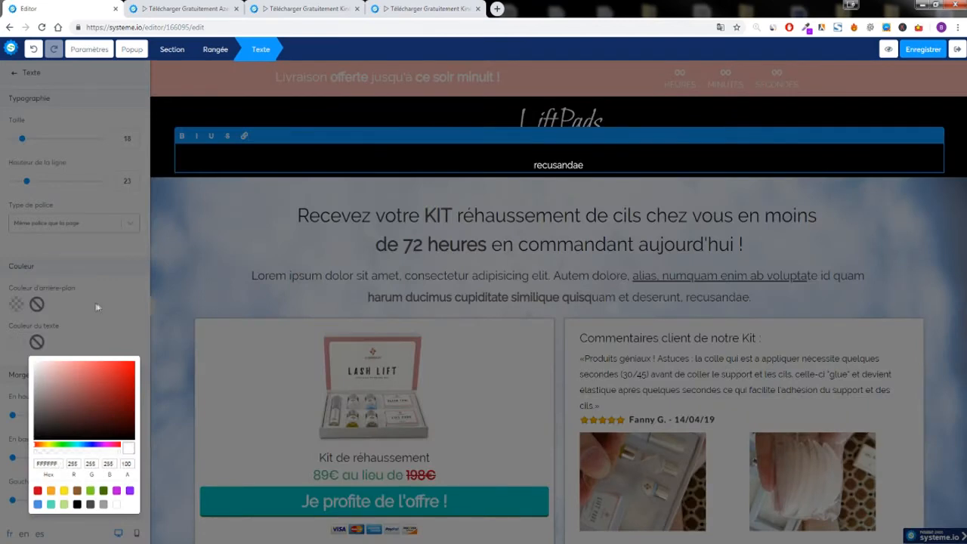
left_click(97, 307)
Replace the new header text with the widely spaced menu entries ACCUEIL, PRODUIT, BLOG, DDDDD and DDDD.
double_click(556, 166)
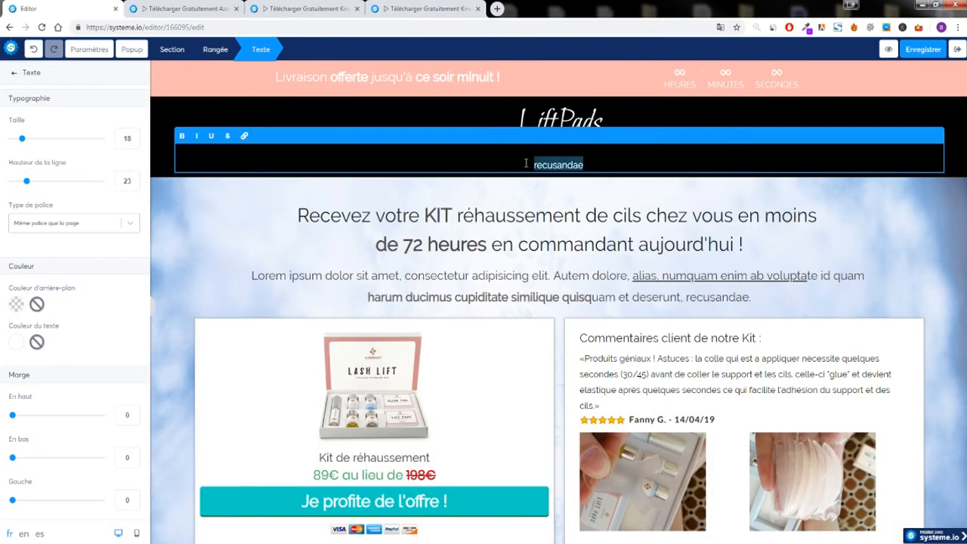
type("ACCUEIL")
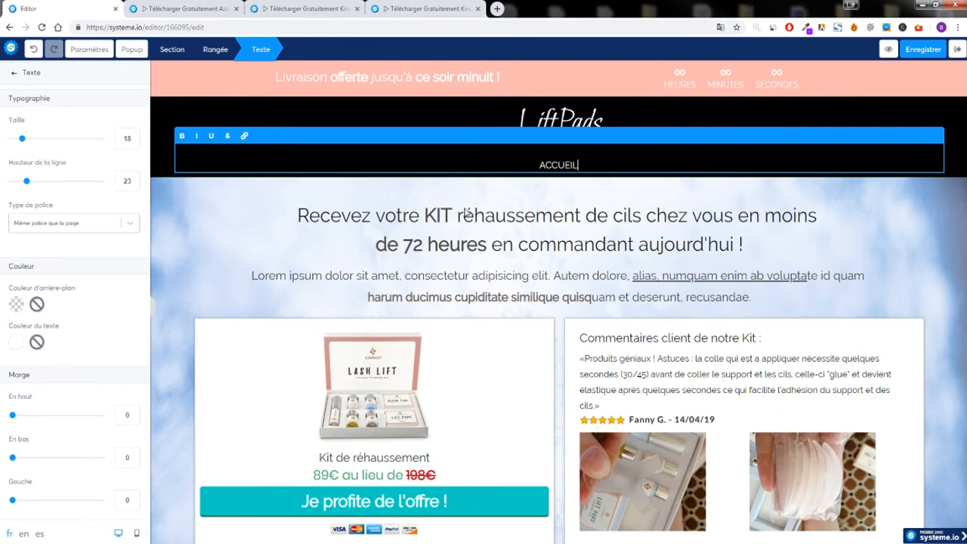
type("        PRODUIT")
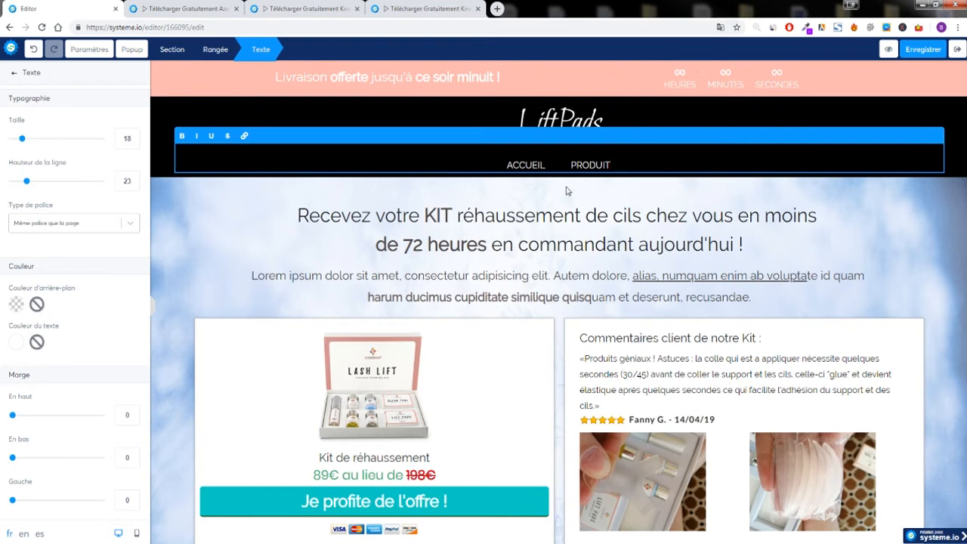
double_click(557, 164)
left_click(624, 164)
left_click_drag(617, 165, 606, 164)
left_click(622, 164)
type("BLOG")
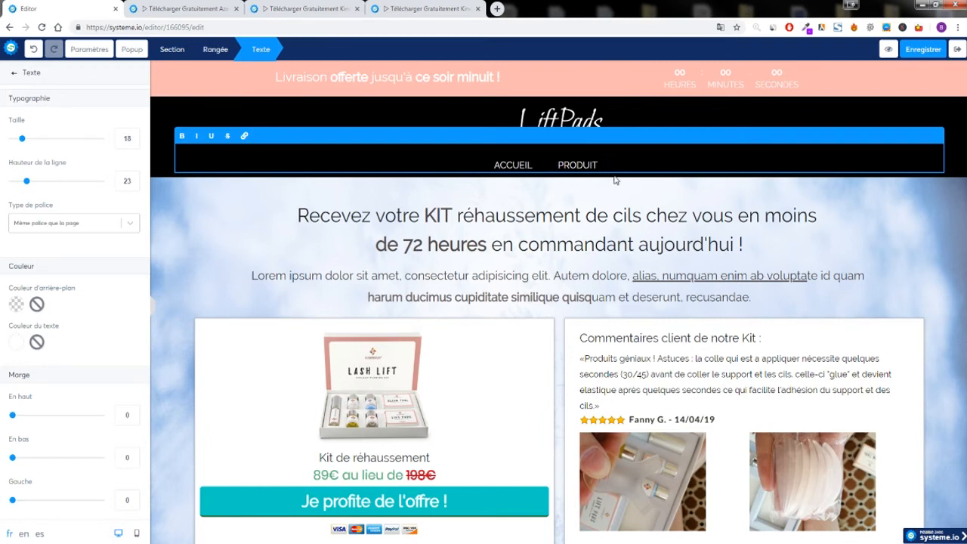
type("        D")
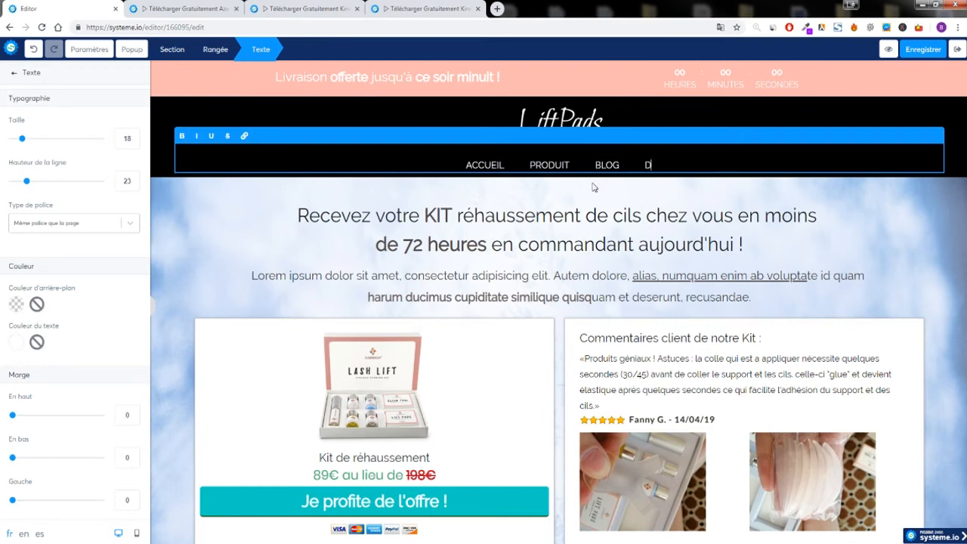
type("DDDD        DDDD")
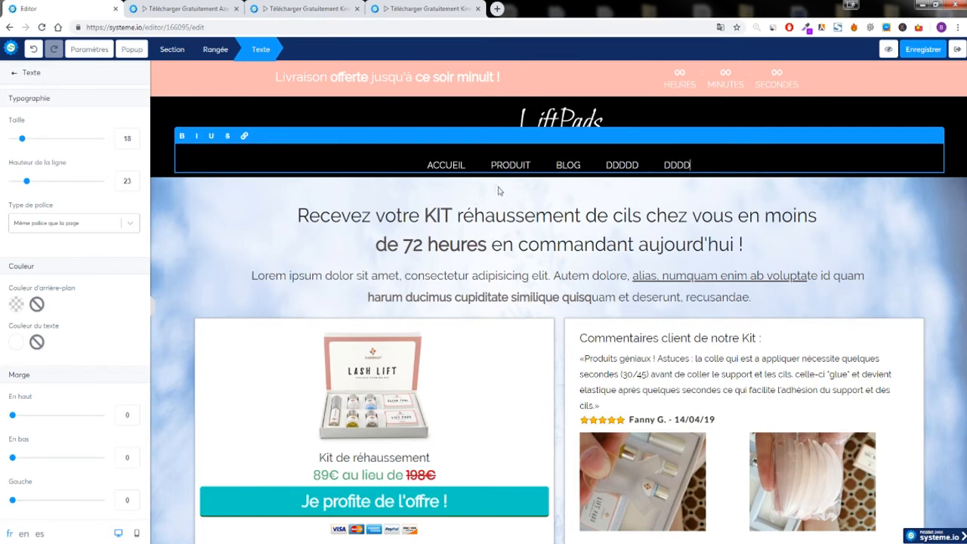
left_click_drag(464, 165, 407, 165)
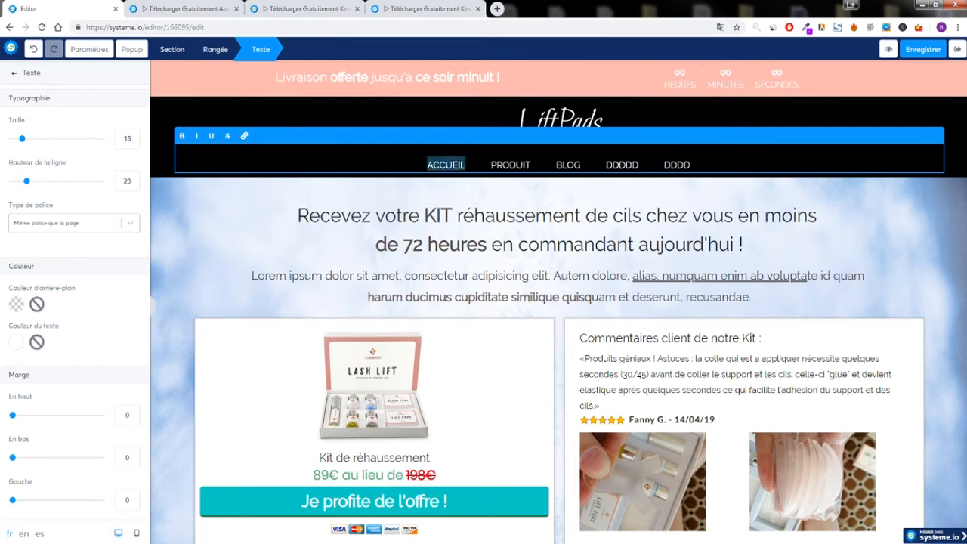
left_click(245, 136)
left_click(443, 171)
left_click(157, 10)
left_click(153, 28)
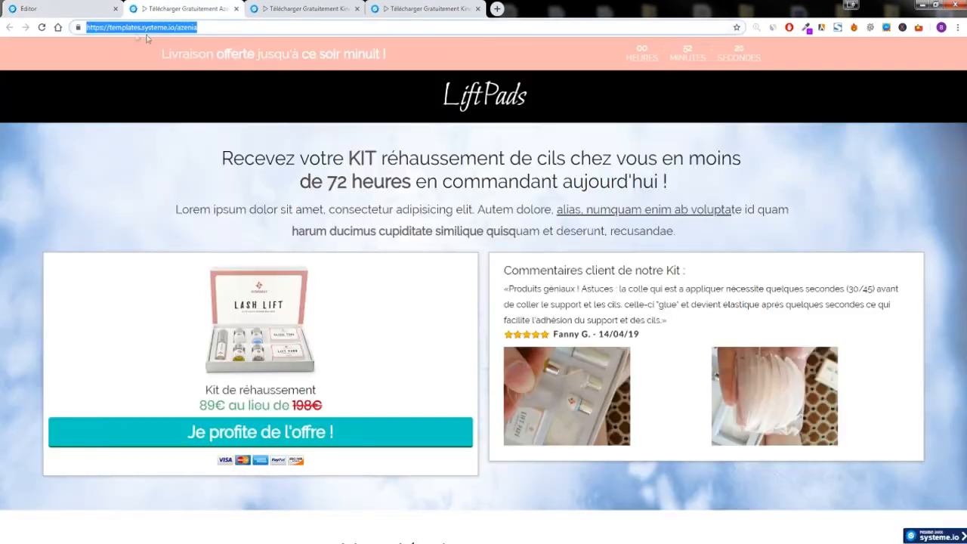
left_click(89, 6)
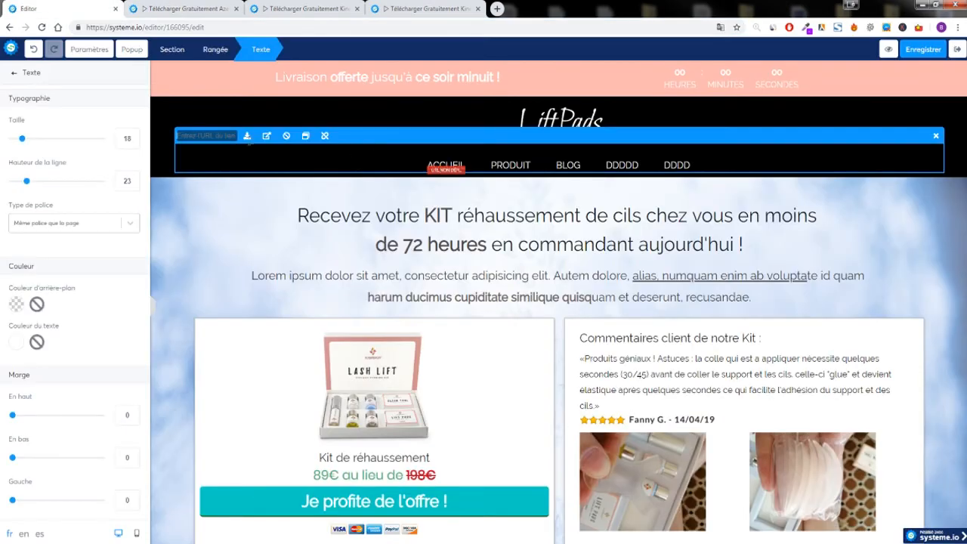
key("ctrl+v")
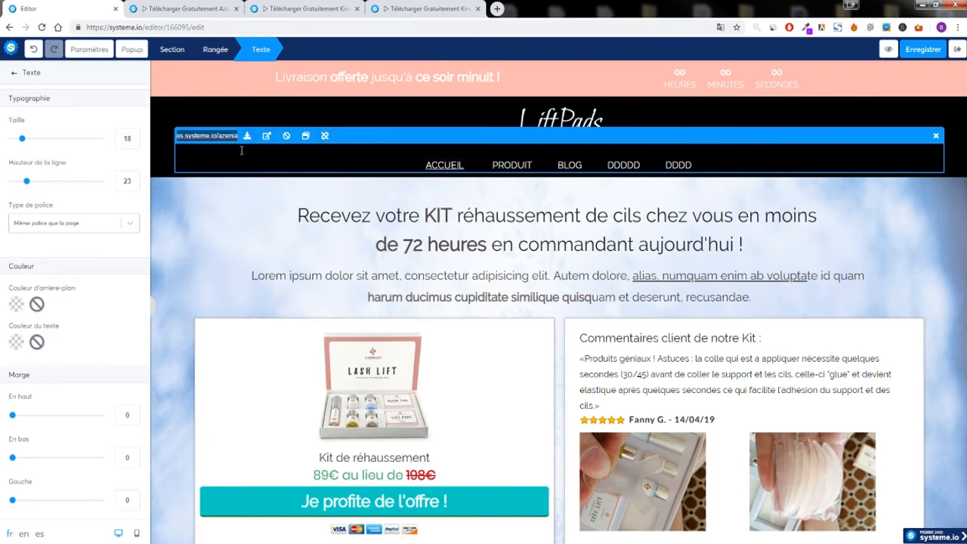
Replace the ACCUEIL link's target with the stored image file action-balance-boy-1527241.jpg from the account's own files.
left_click(246, 142)
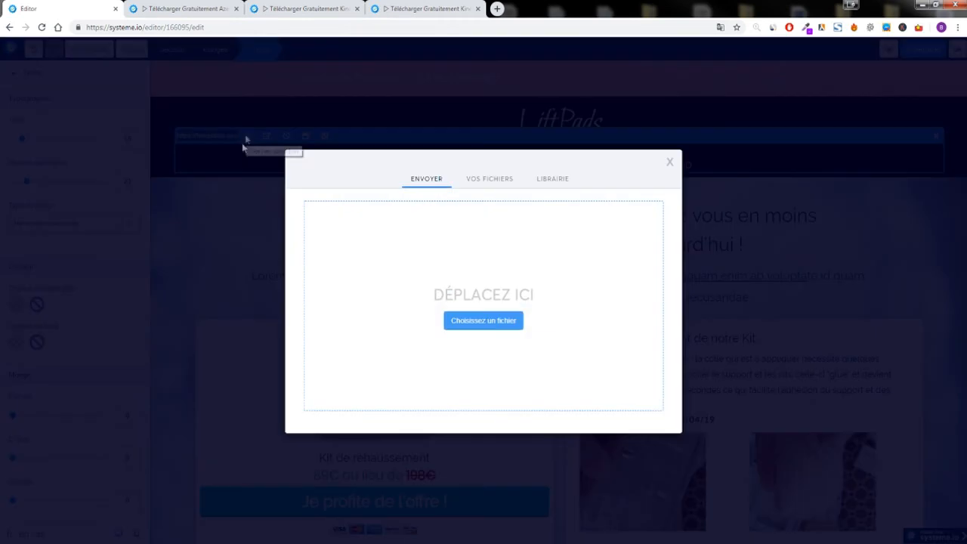
left_click(474, 186)
left_click(456, 279)
left_click(648, 437)
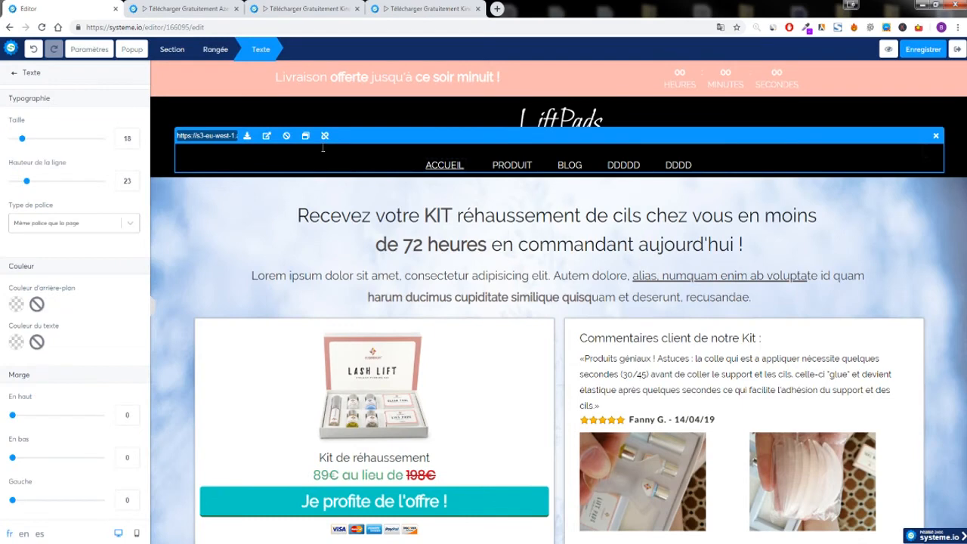
Copy the ACCUEIL link's file address, check it in a new browser tab, and return to the page editor.
mouse_move(207, 136)
left_mouse_down()
mouse_move(283, 136)
mouse_move(219, 136)
left_mouse_up()
triple_click(216, 136)
key("ctrl+c")
left_click(498, 8)
key("ctrl+v")
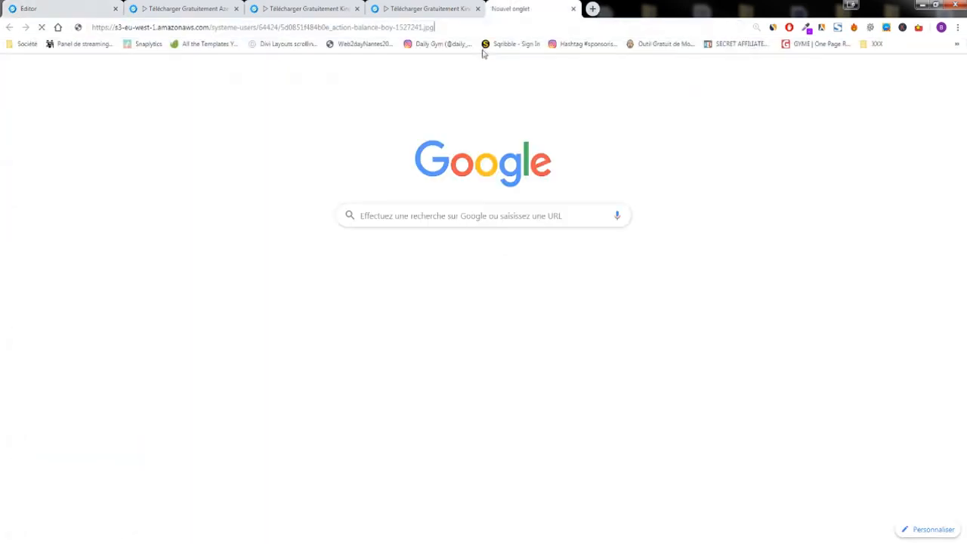
key("Return")
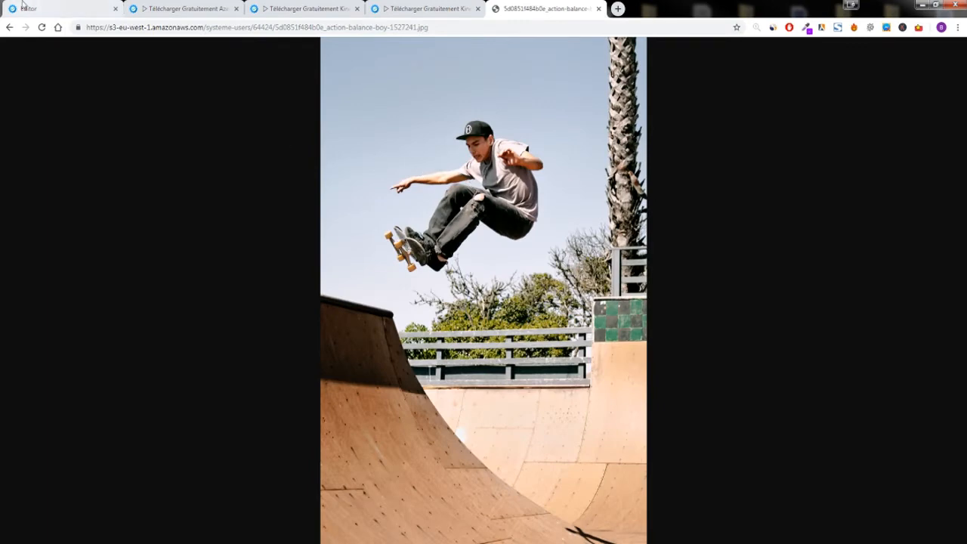
left_click(53, 8)
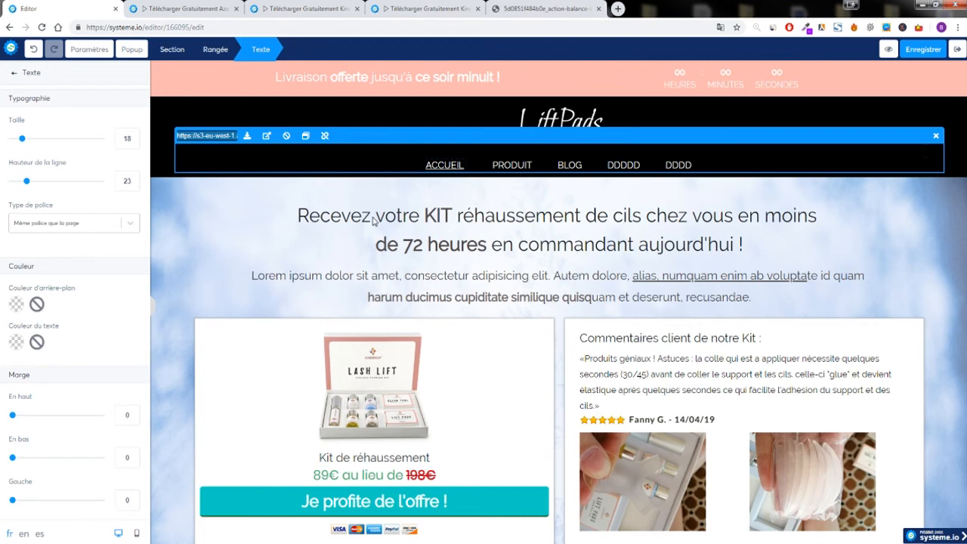
Reload the editor to discard the unsaved header menu, and examine the link settings of the "Je profite de l'offre !" button.
left_click(42, 27)
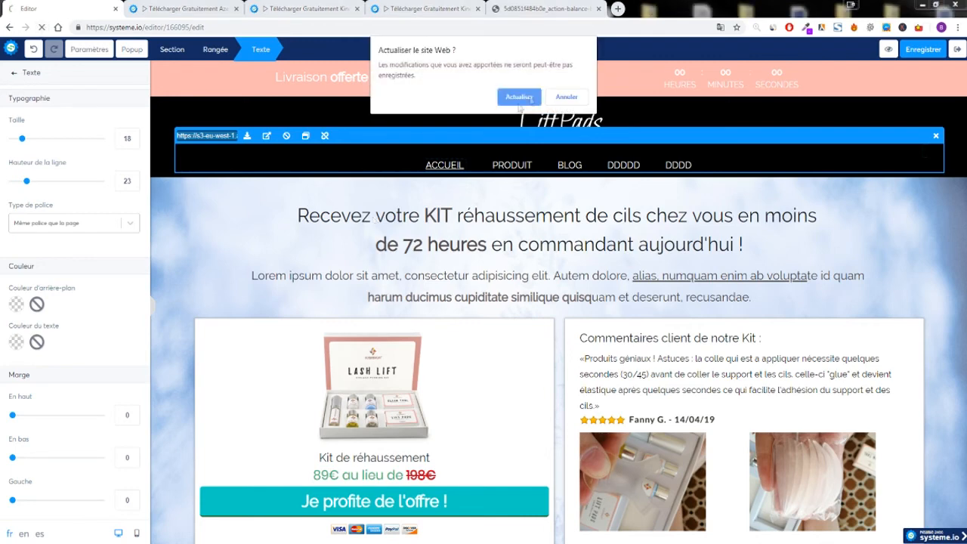
left_click(519, 99)
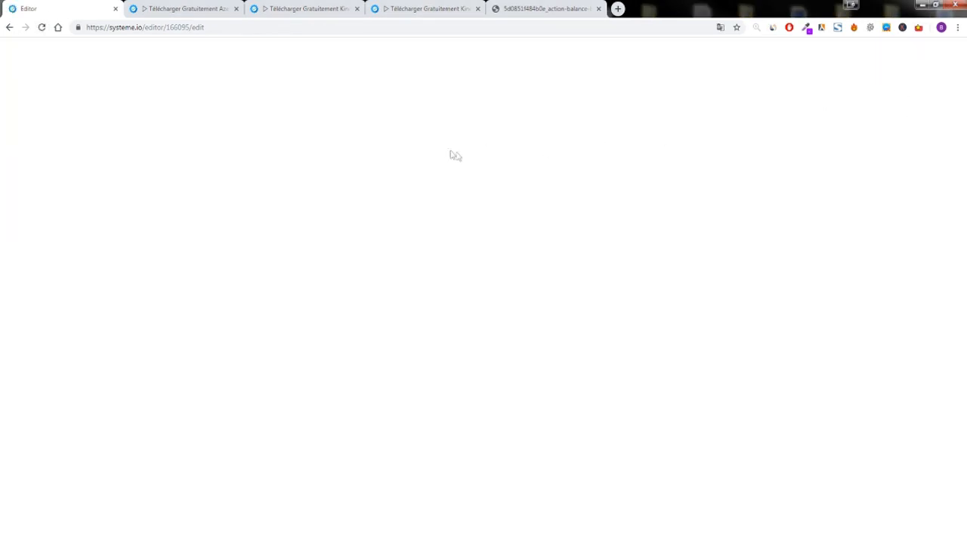
scroll(475, 189, "down", 5)
scroll(450, 193, "up", 4)
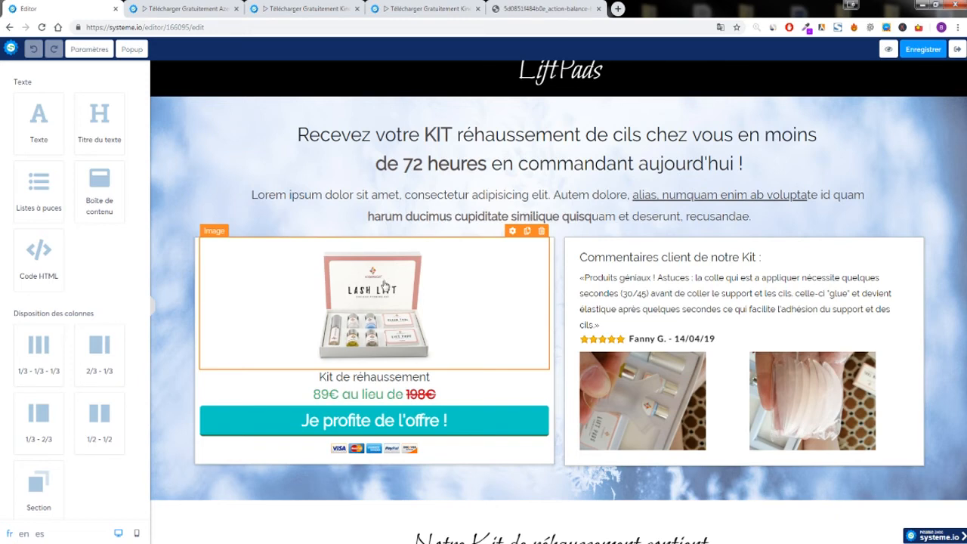
left_click(419, 418)
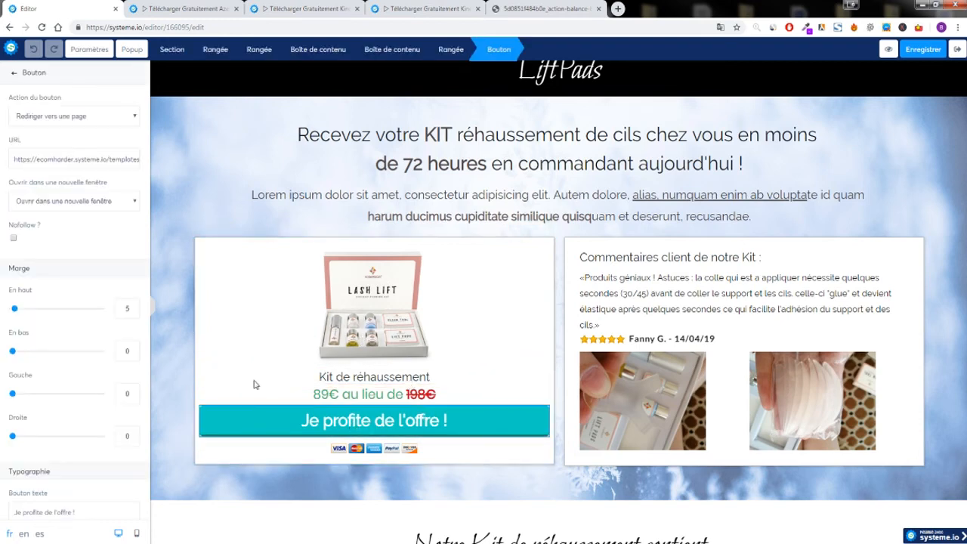
left_click(389, 474)
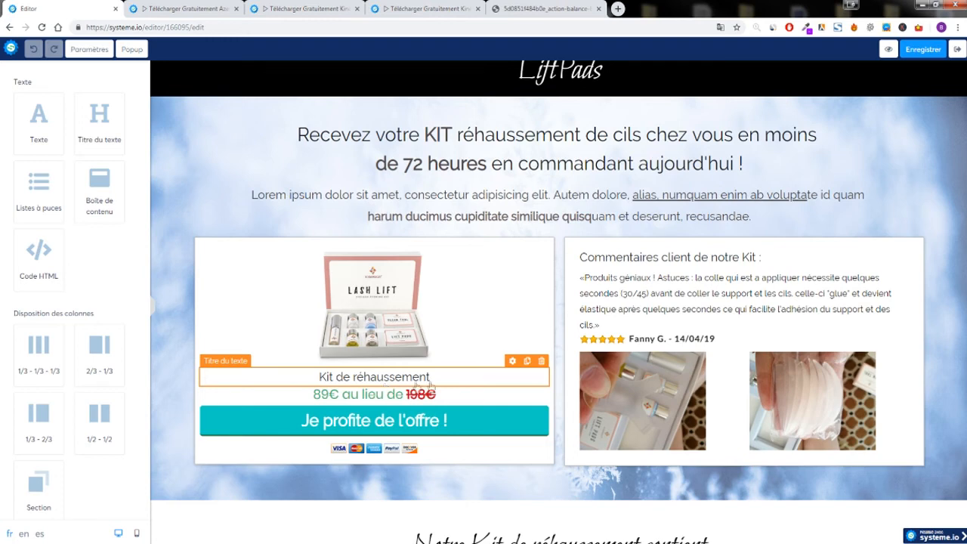
Leave the page editor and open the KinéFit | Page de vente funnel from the sales funnel list.
left_click(957, 50)
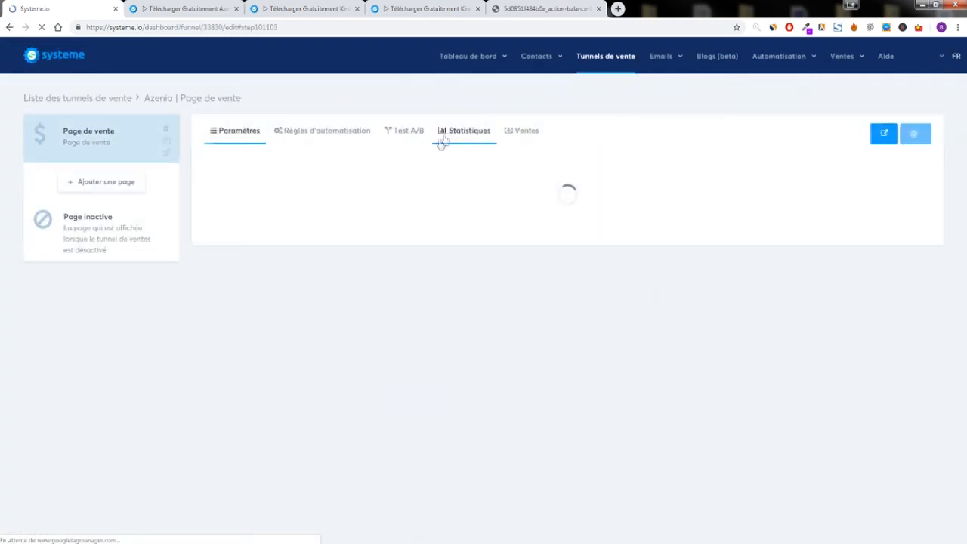
left_click(603, 56)
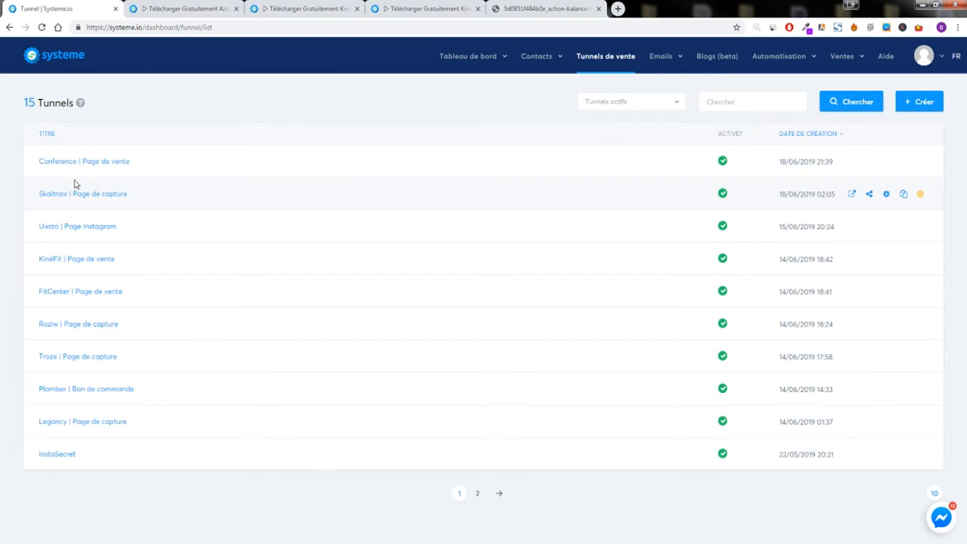
left_click(913, 543)
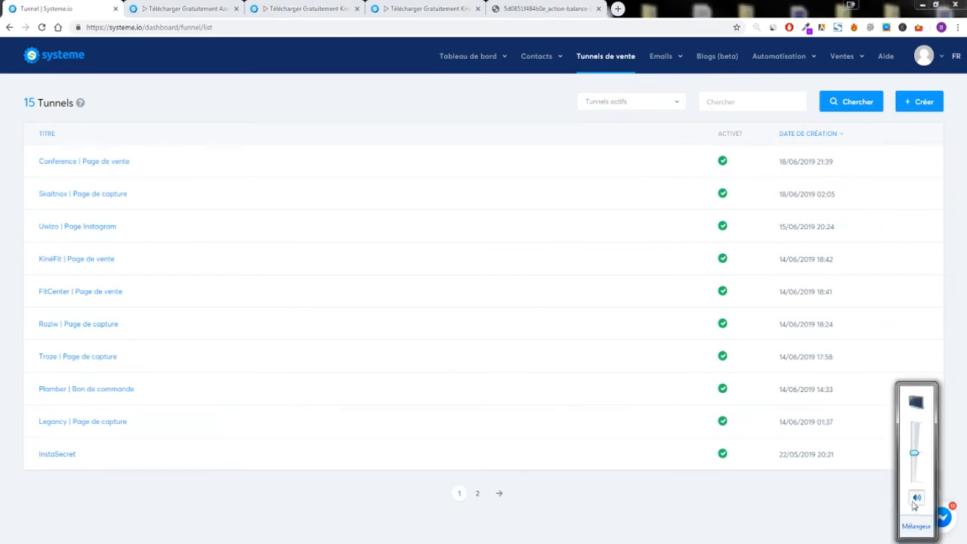
left_click(740, 503)
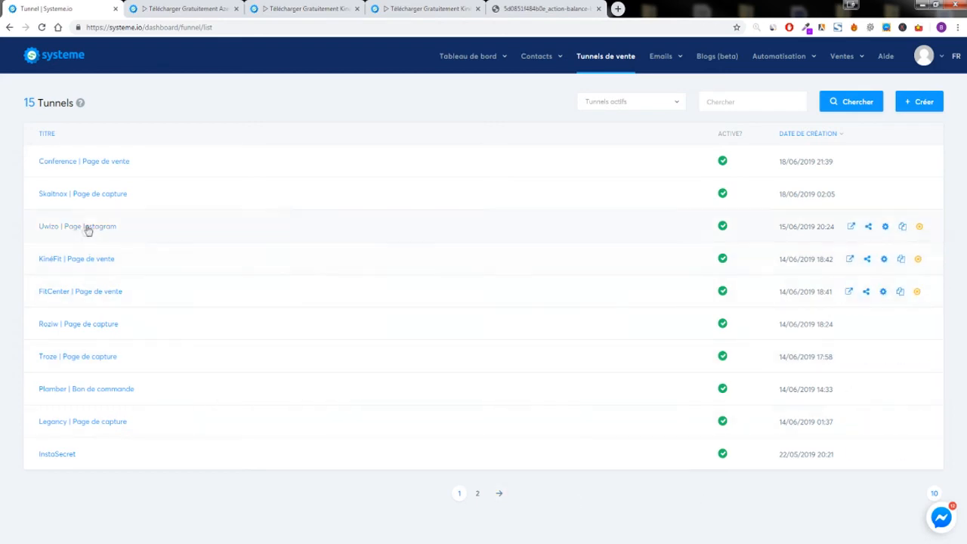
left_click(72, 260)
left_click(74, 257)
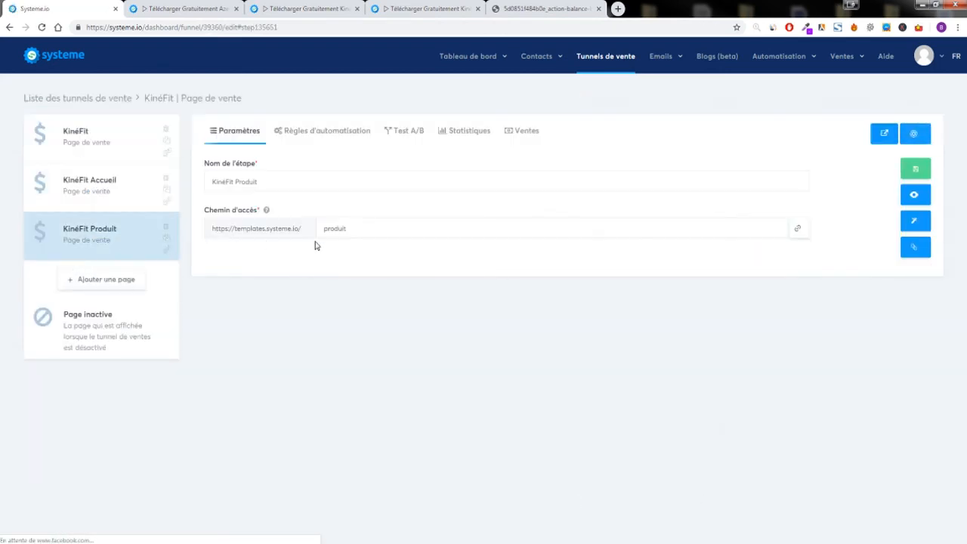